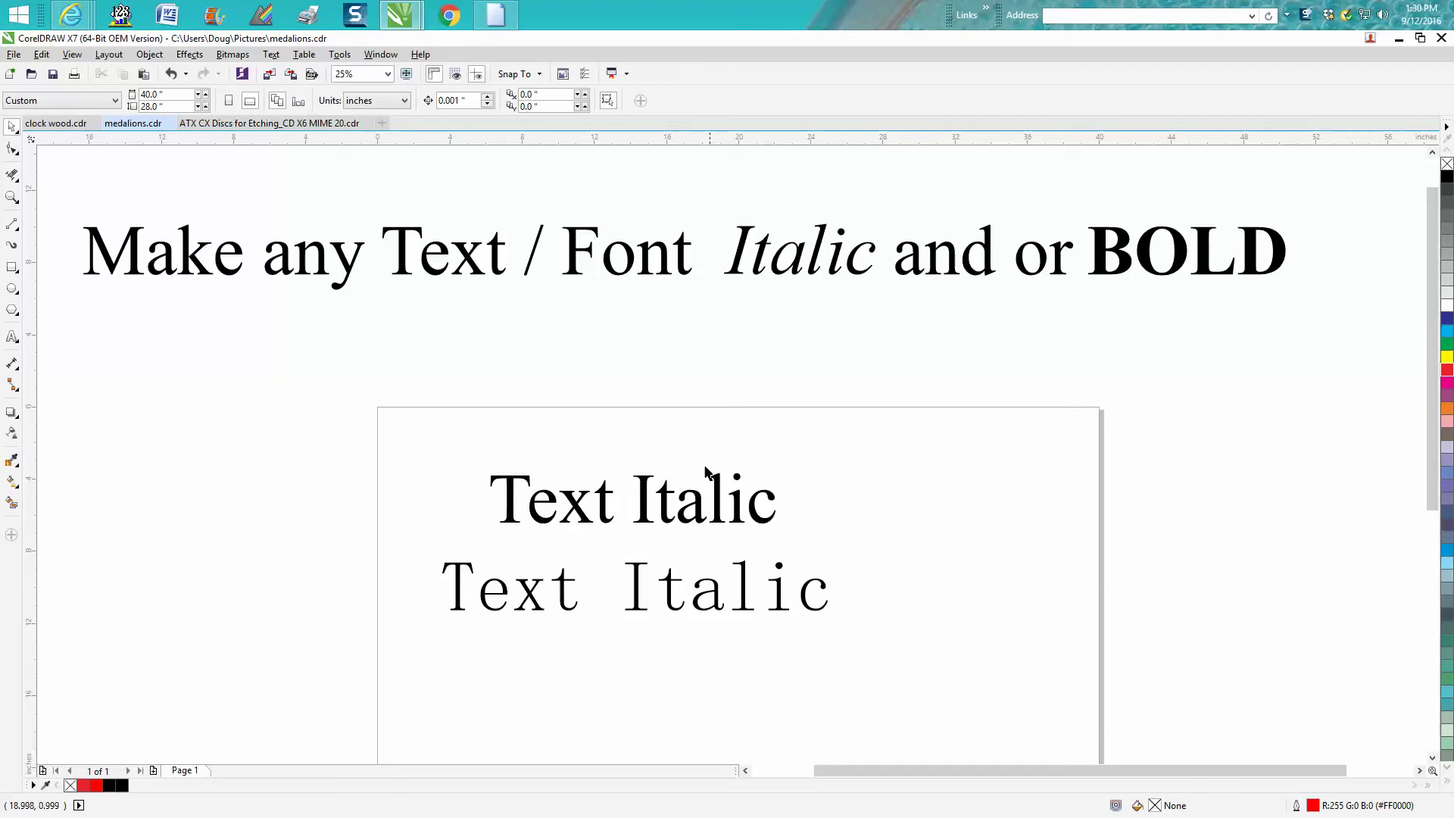
Step: Set the upper 'Text Italic' to Times New Roman Normal, then make it bold and italic
click(716, 521)
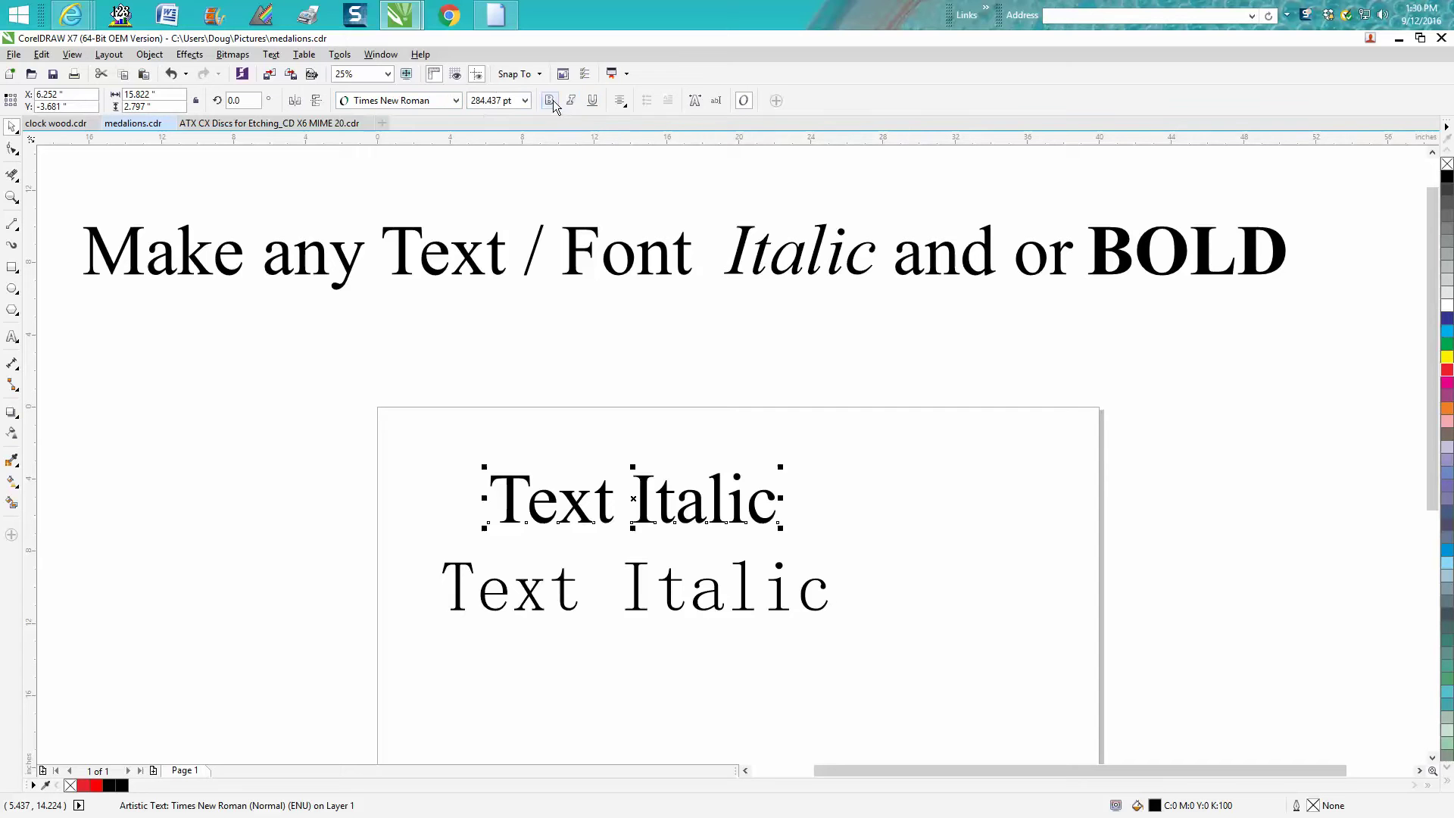
click(457, 100)
mouse_move(455, 119)
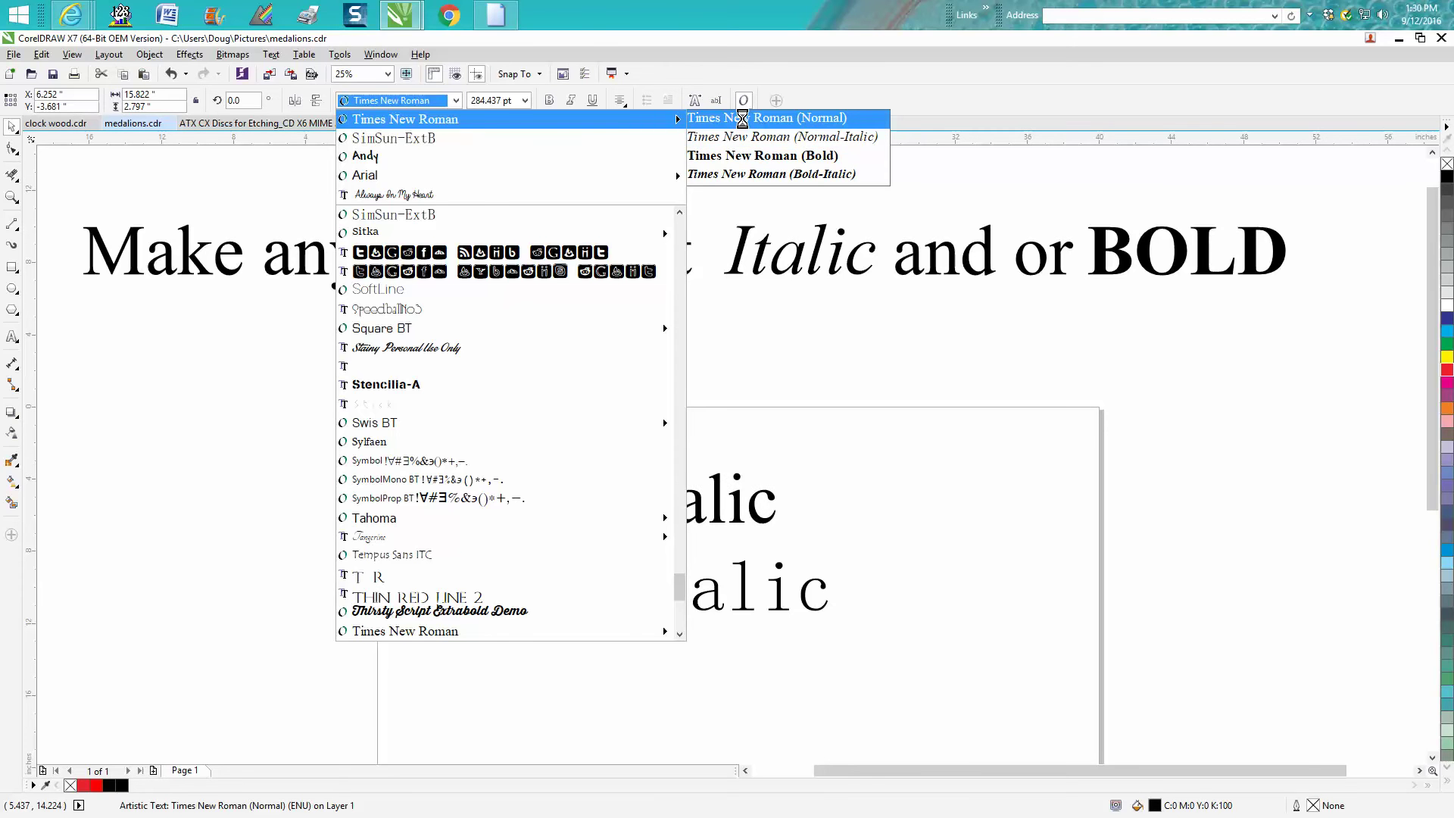
click(742, 118)
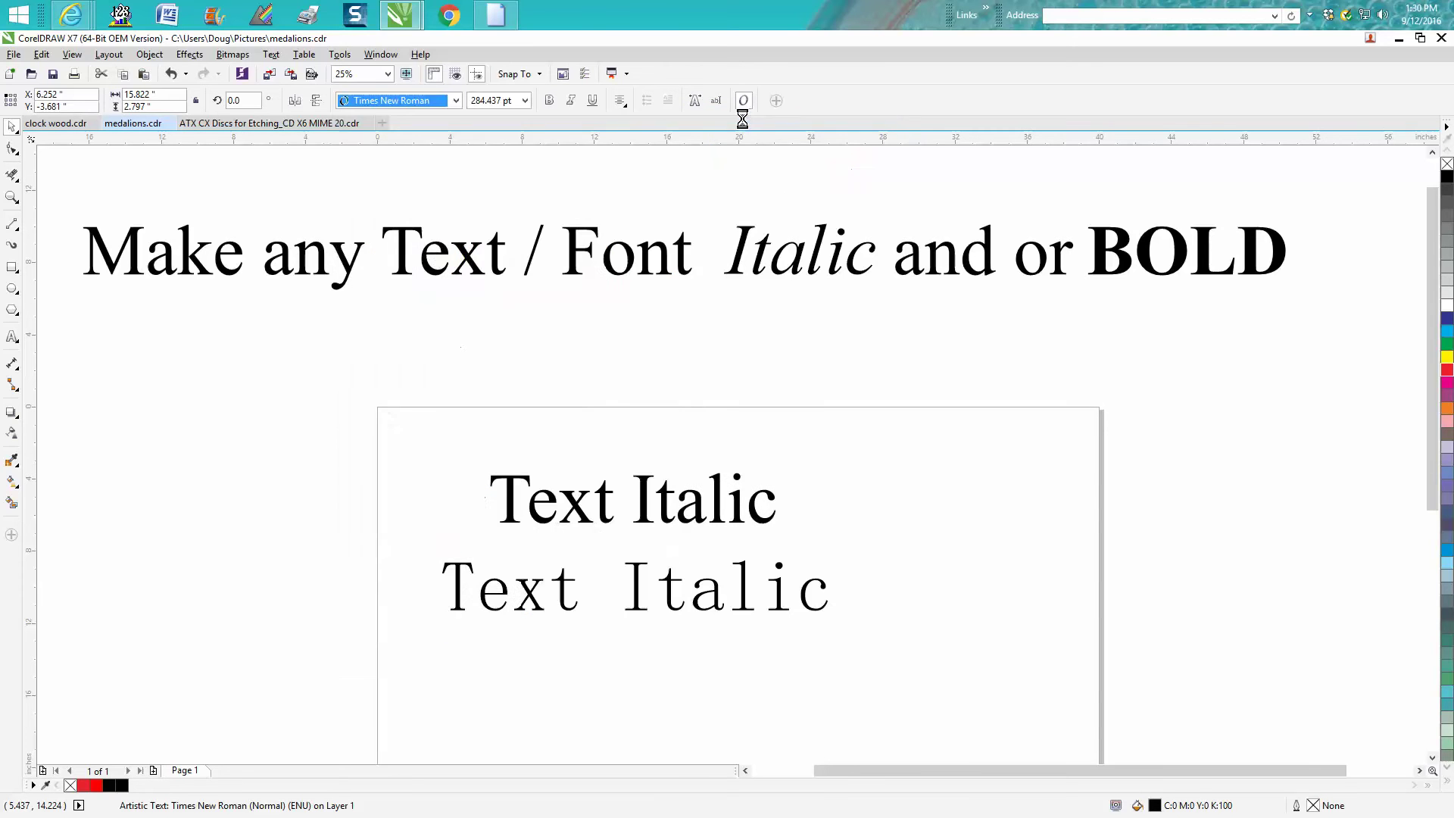
click(573, 100)
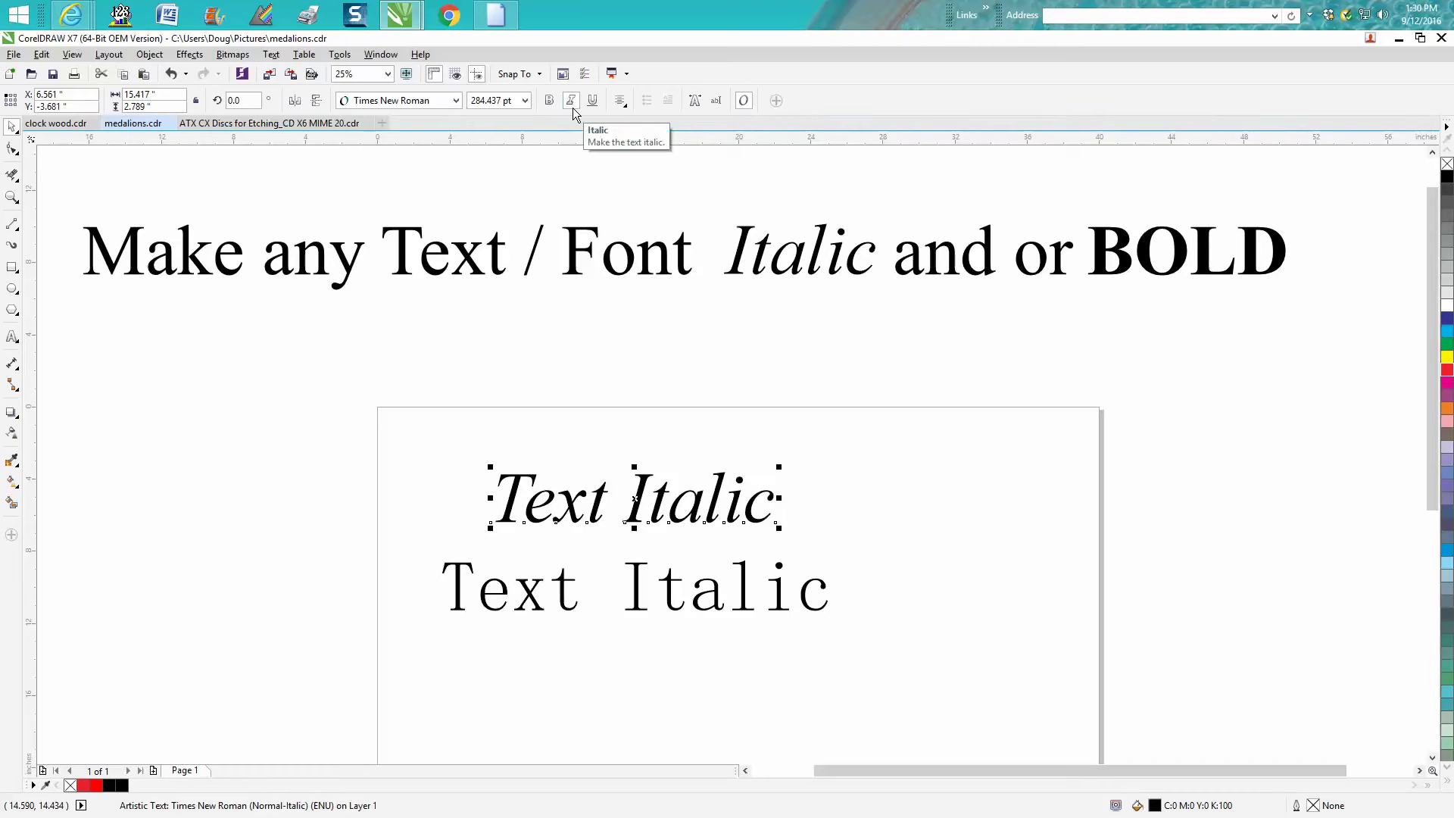
click(551, 101)
click(637, 593)
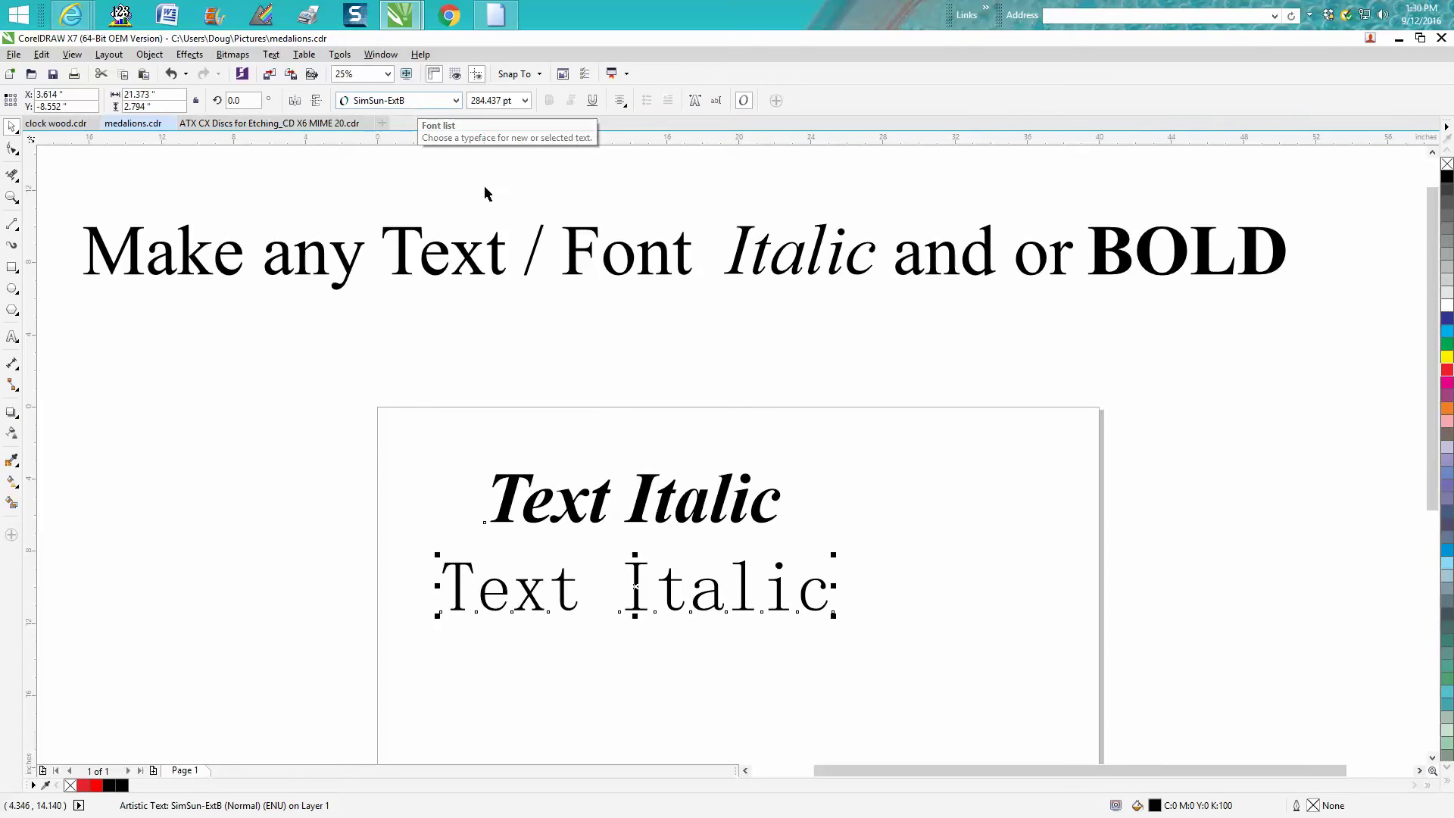
click(592, 101)
click(593, 100)
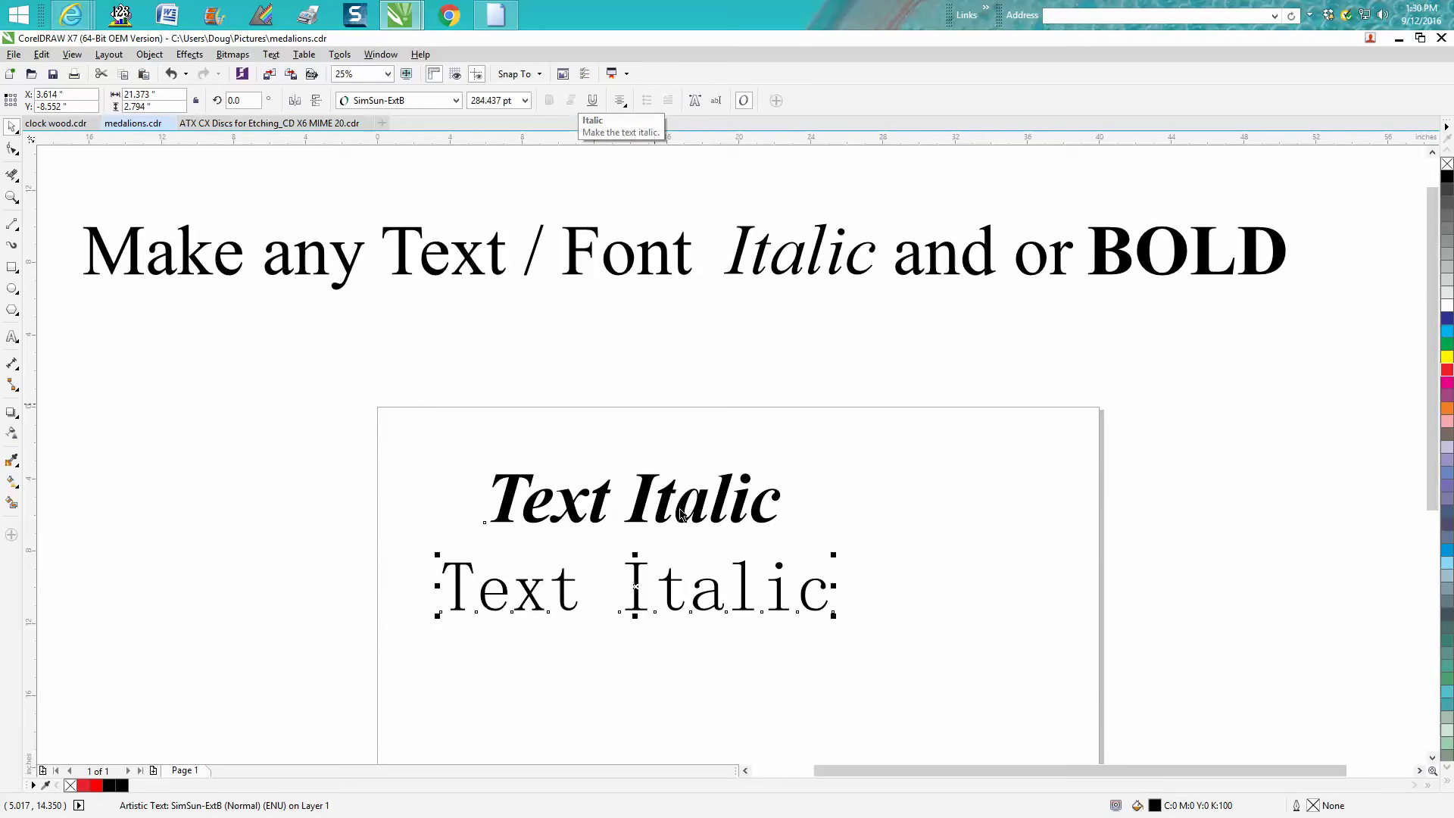
click(639, 584)
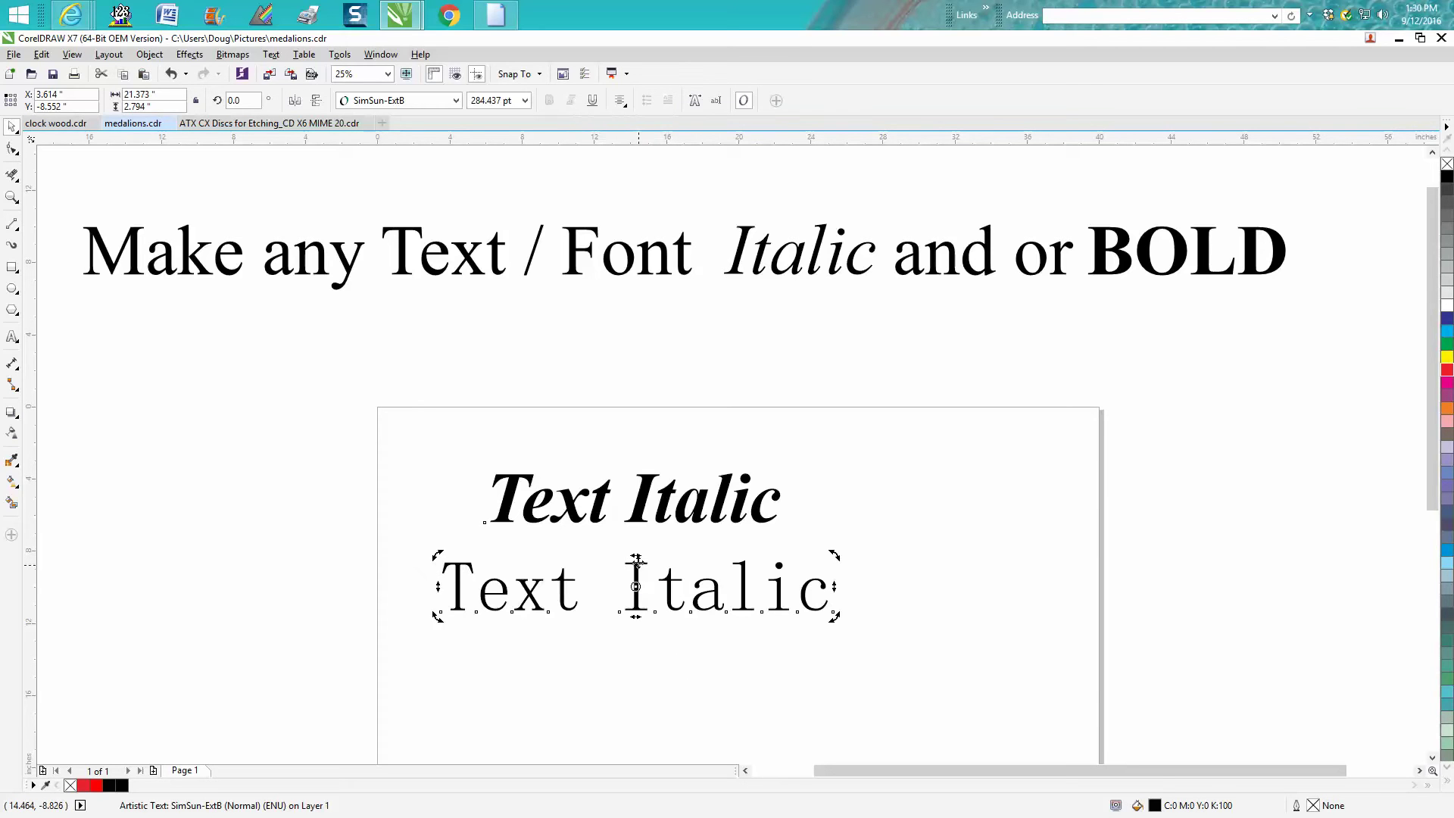
drag(635, 554, 664, 558)
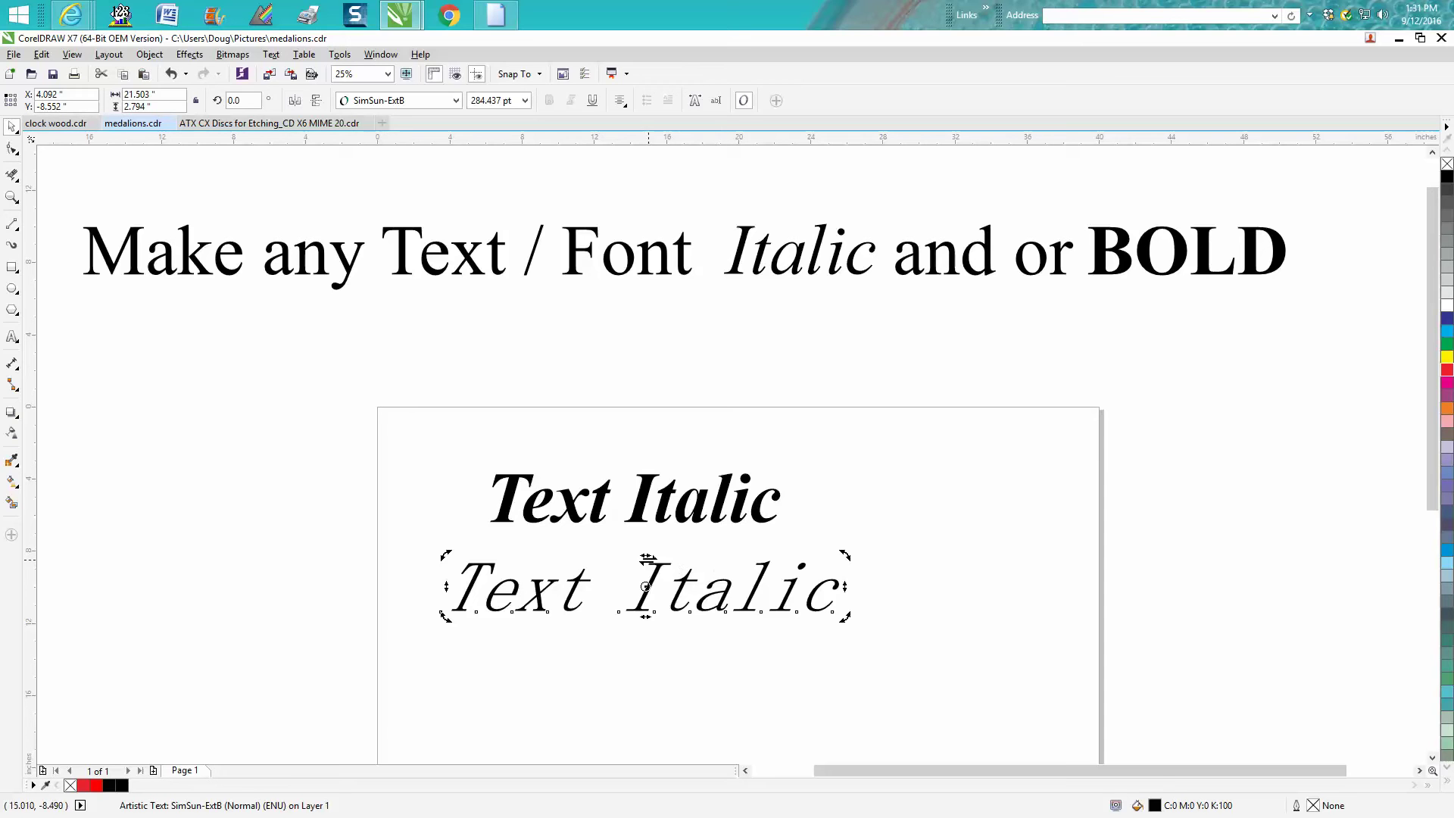
click(172, 74)
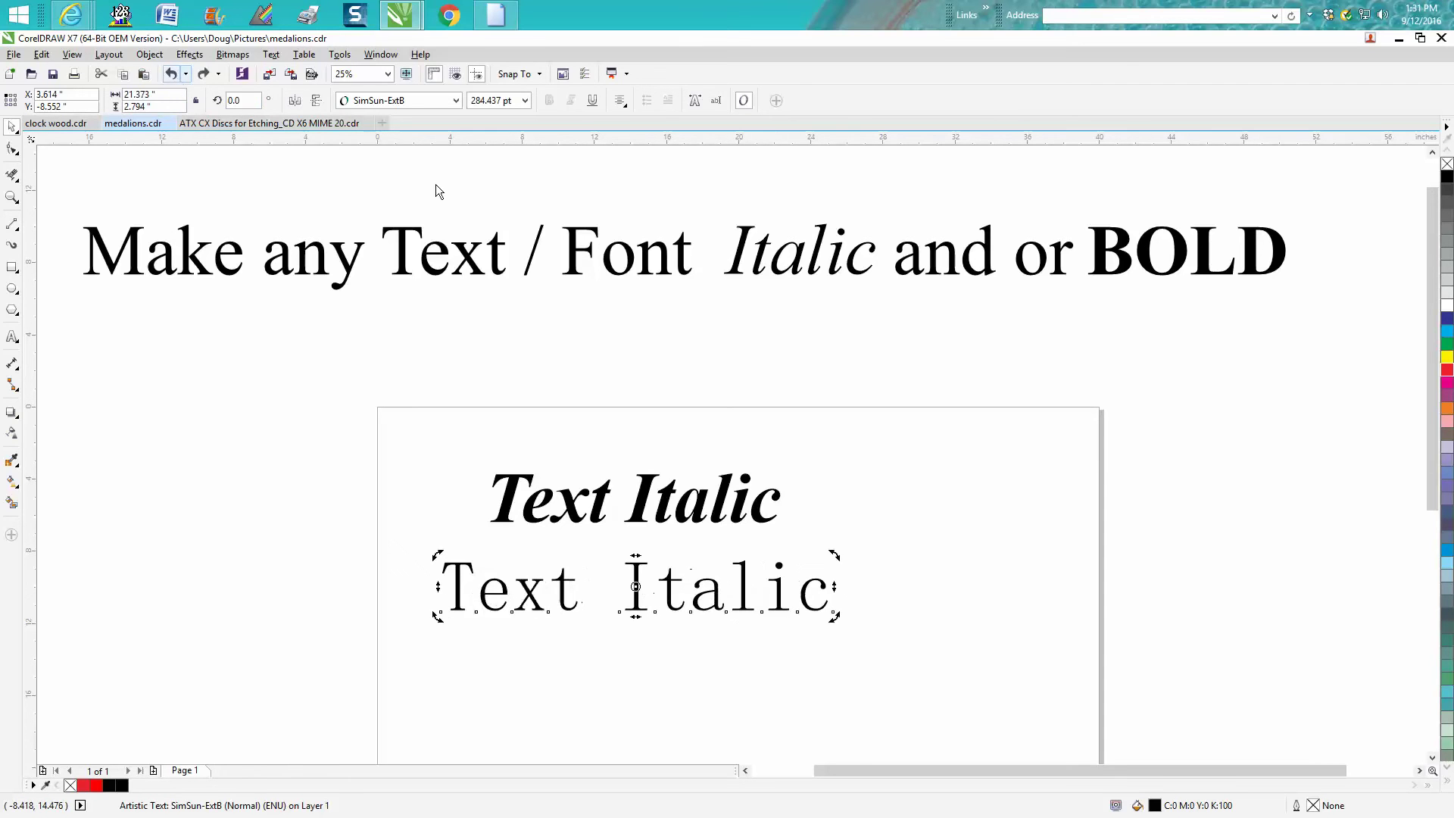
Step: Draw a small rectangle left of the page and skew it into a parallelogram
click(13, 267)
drag(198, 384, 263, 439)
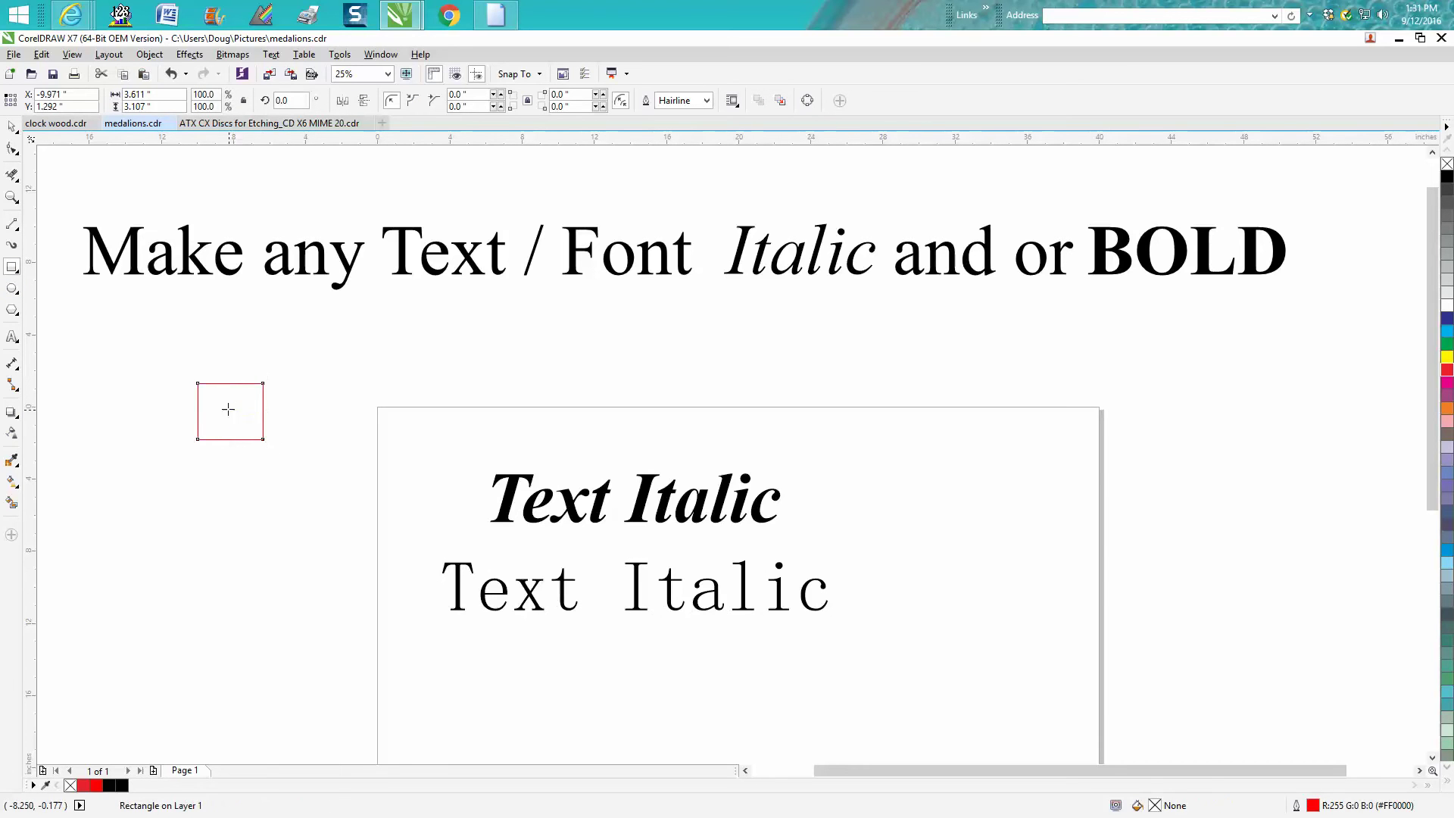
drag(230, 380, 250, 381)
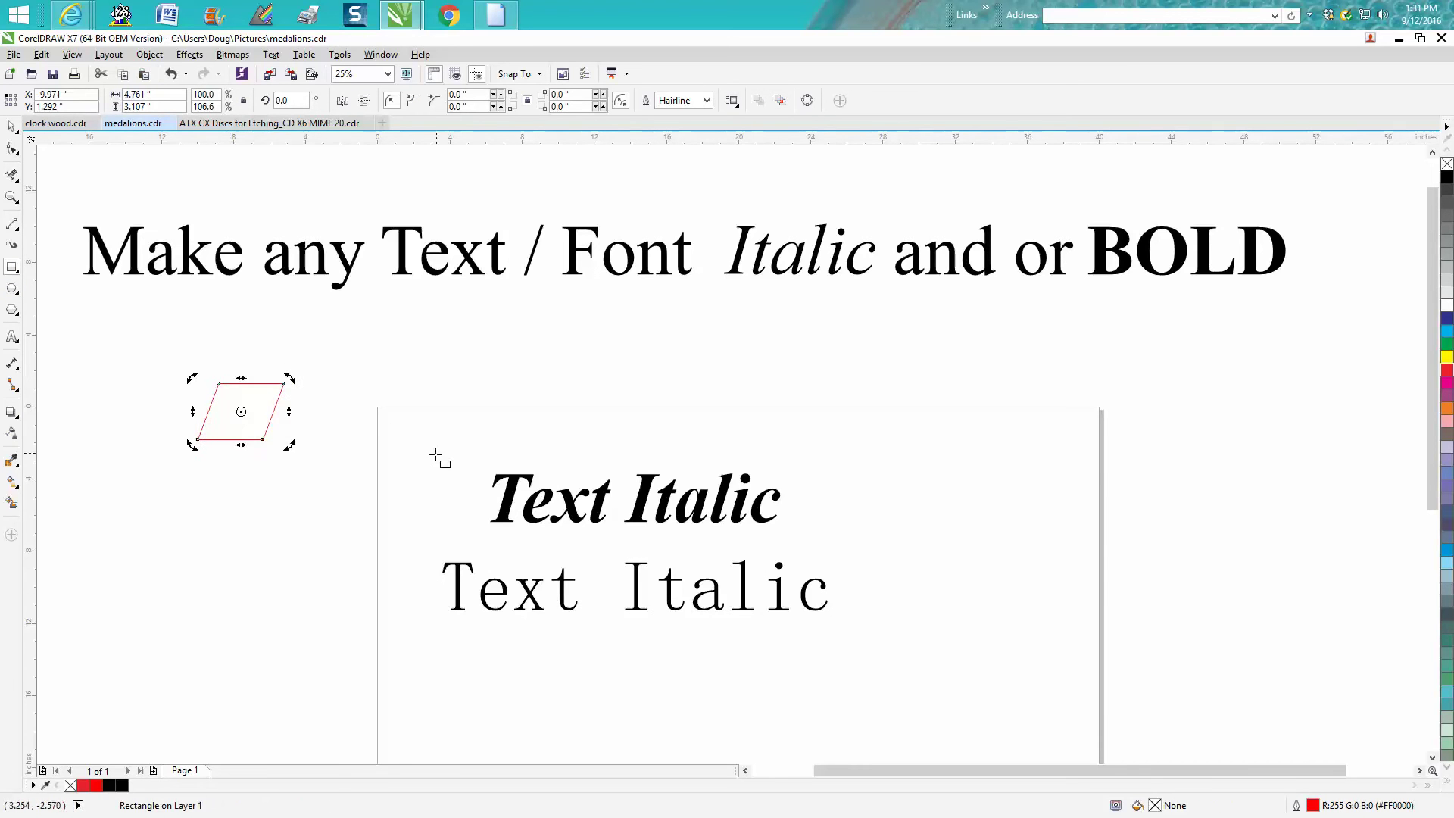
click(12, 128)
drag(288, 411, 290, 421)
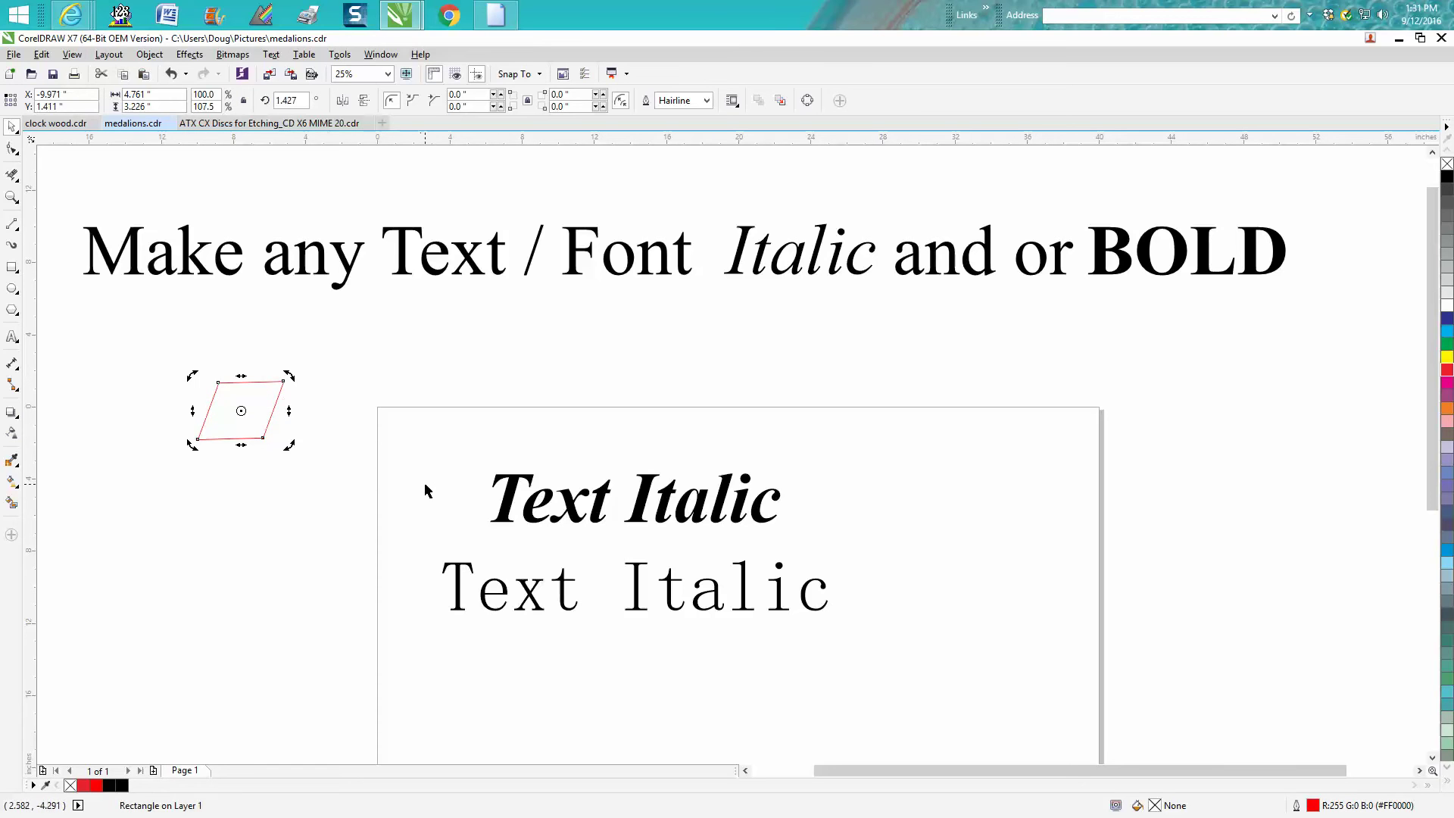
Step: Zoom in on the two Text Italic lines, then back out to the page
click(13, 197)
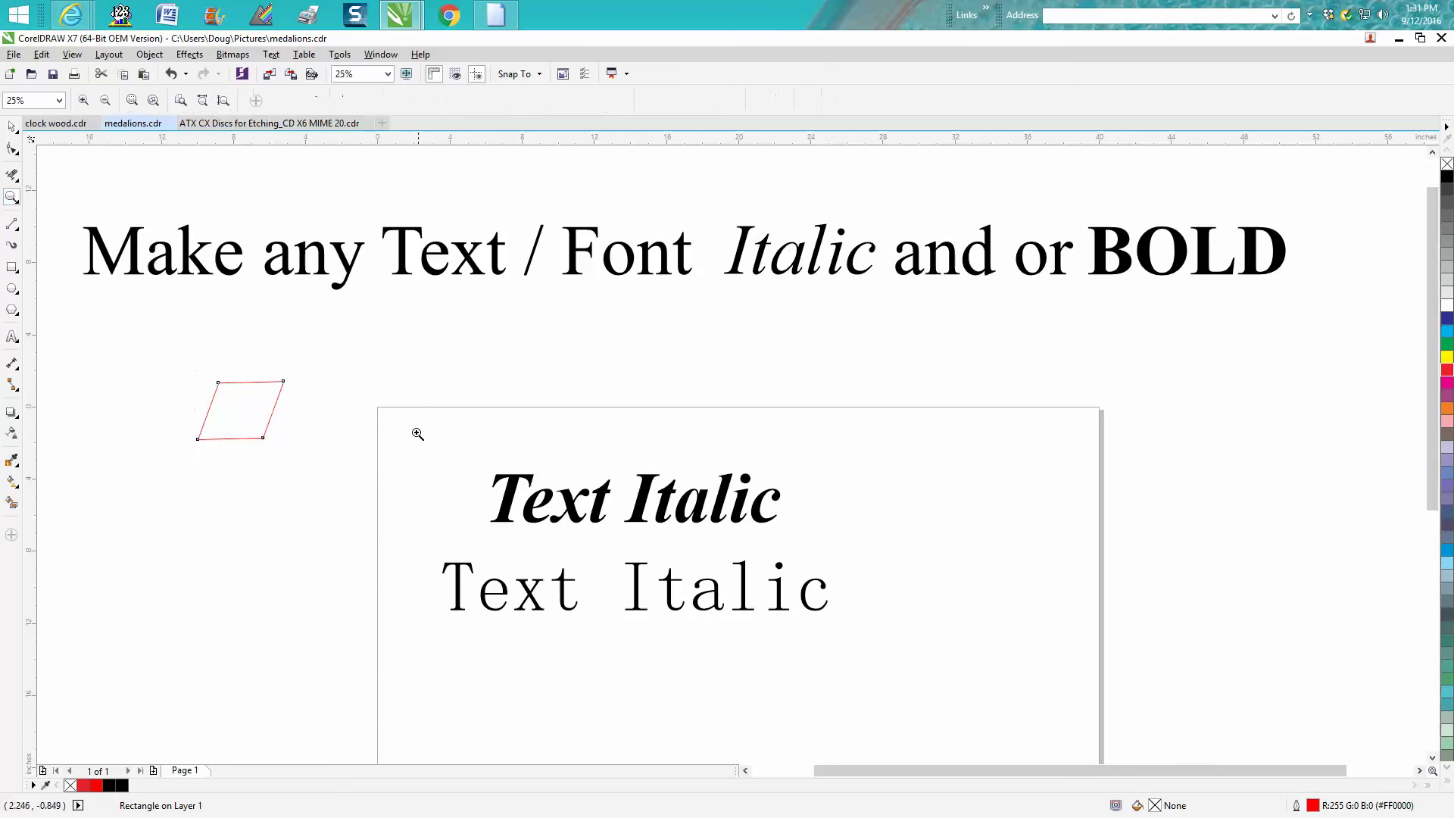
drag(416, 431, 876, 662)
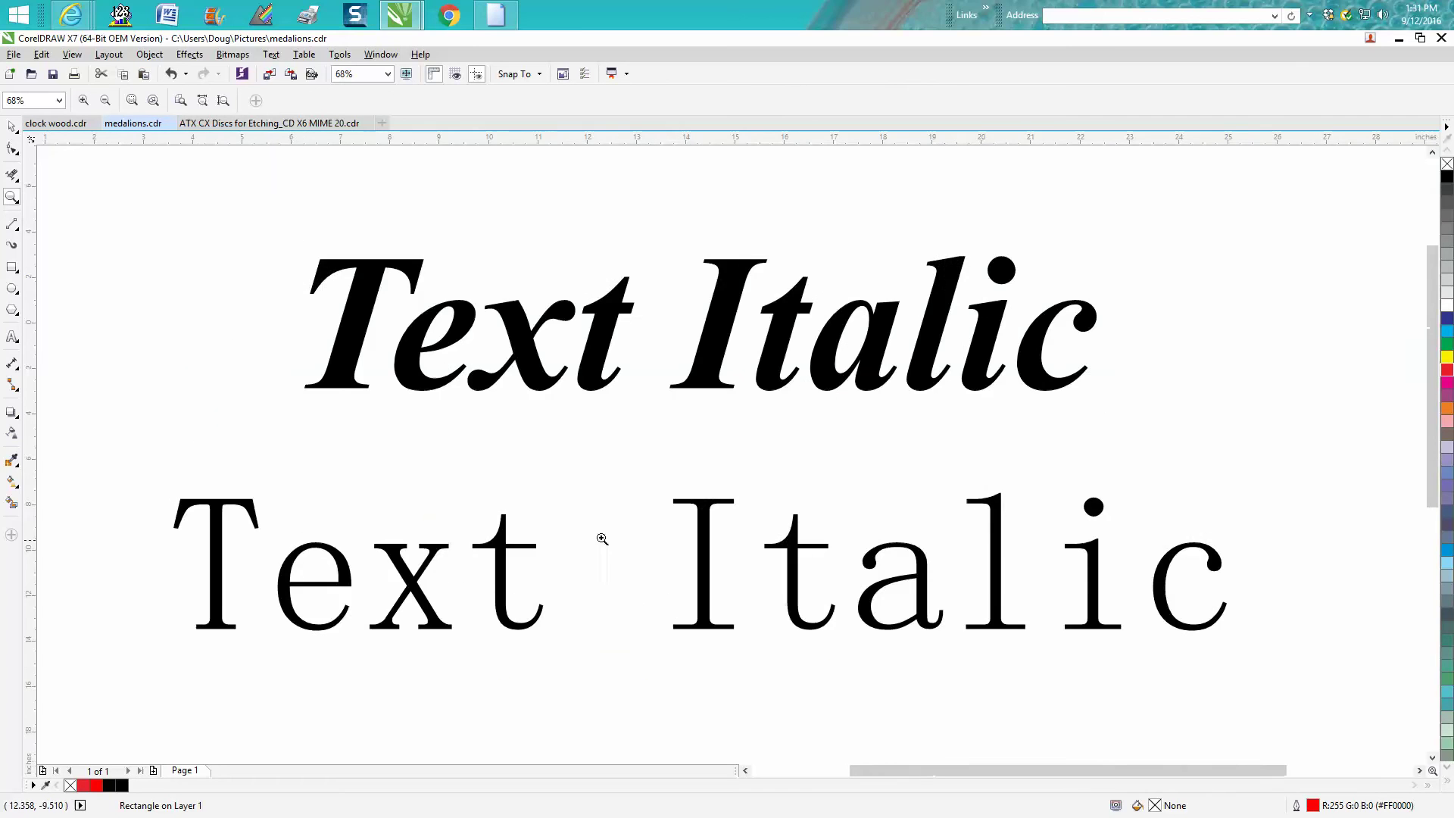
right_click(601, 535)
click(13, 130)
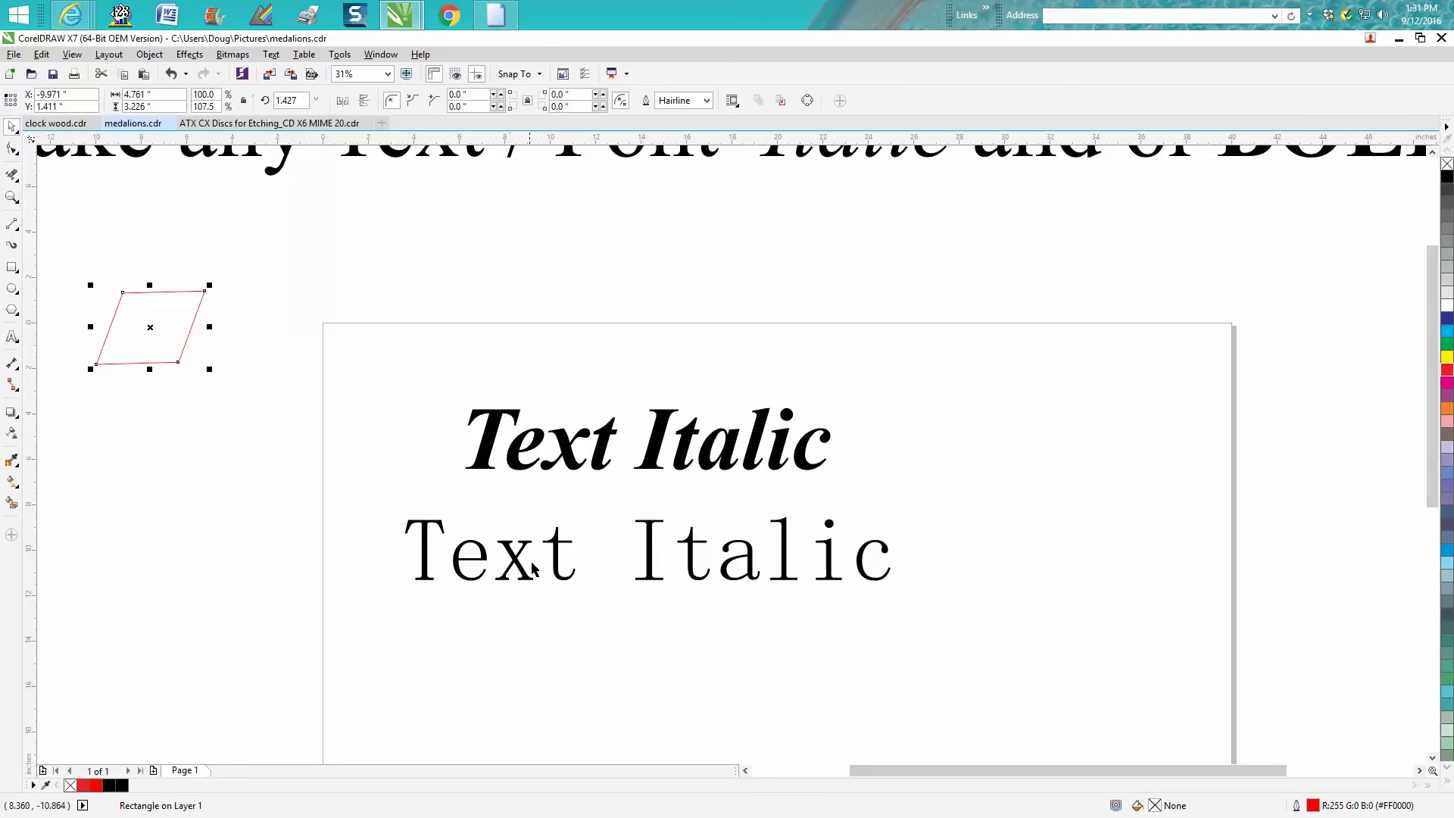
Step: Convert the lower SimSun text to curves, remove its fill and give it a red outline
click(556, 560)
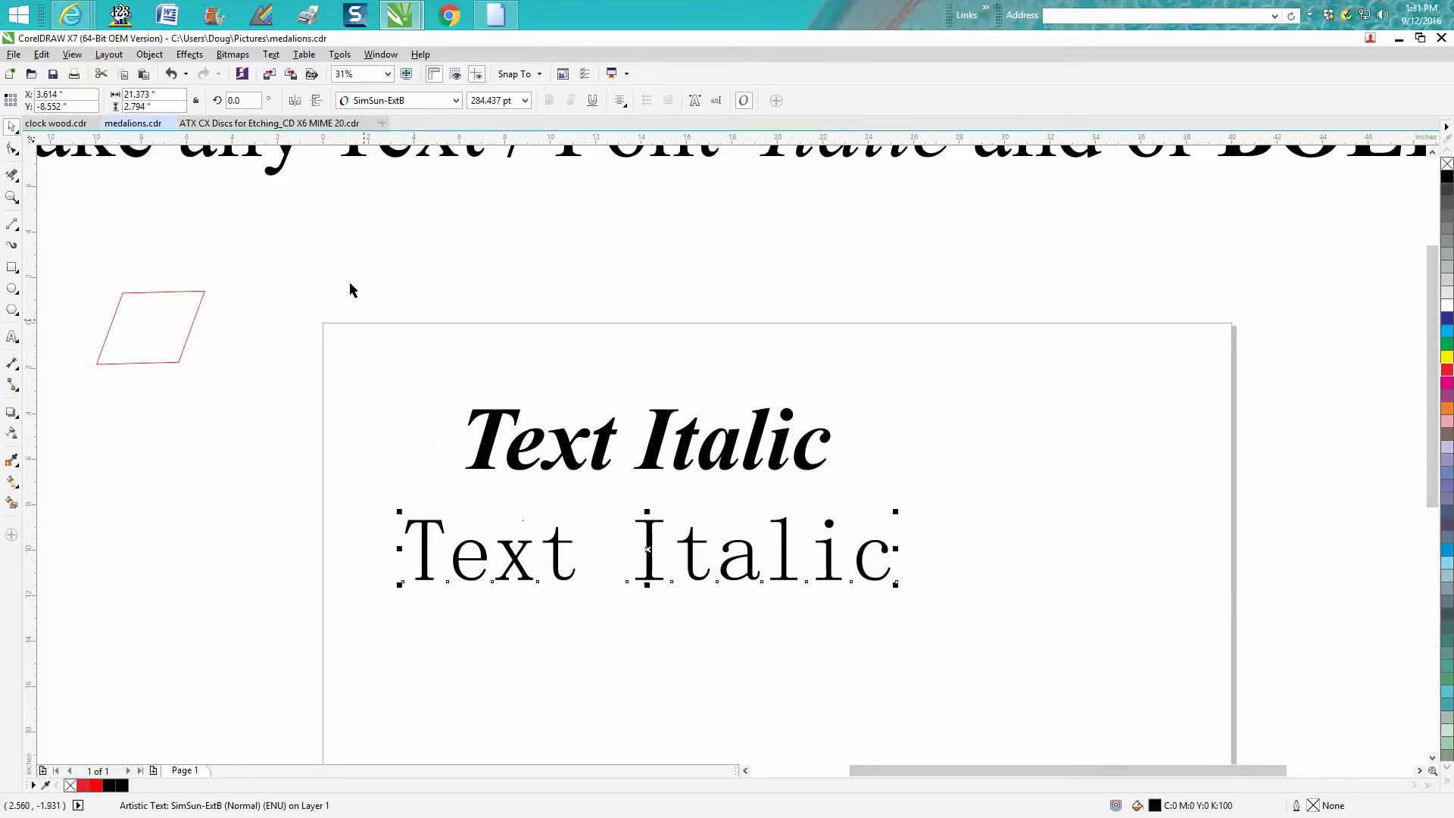
click(151, 55)
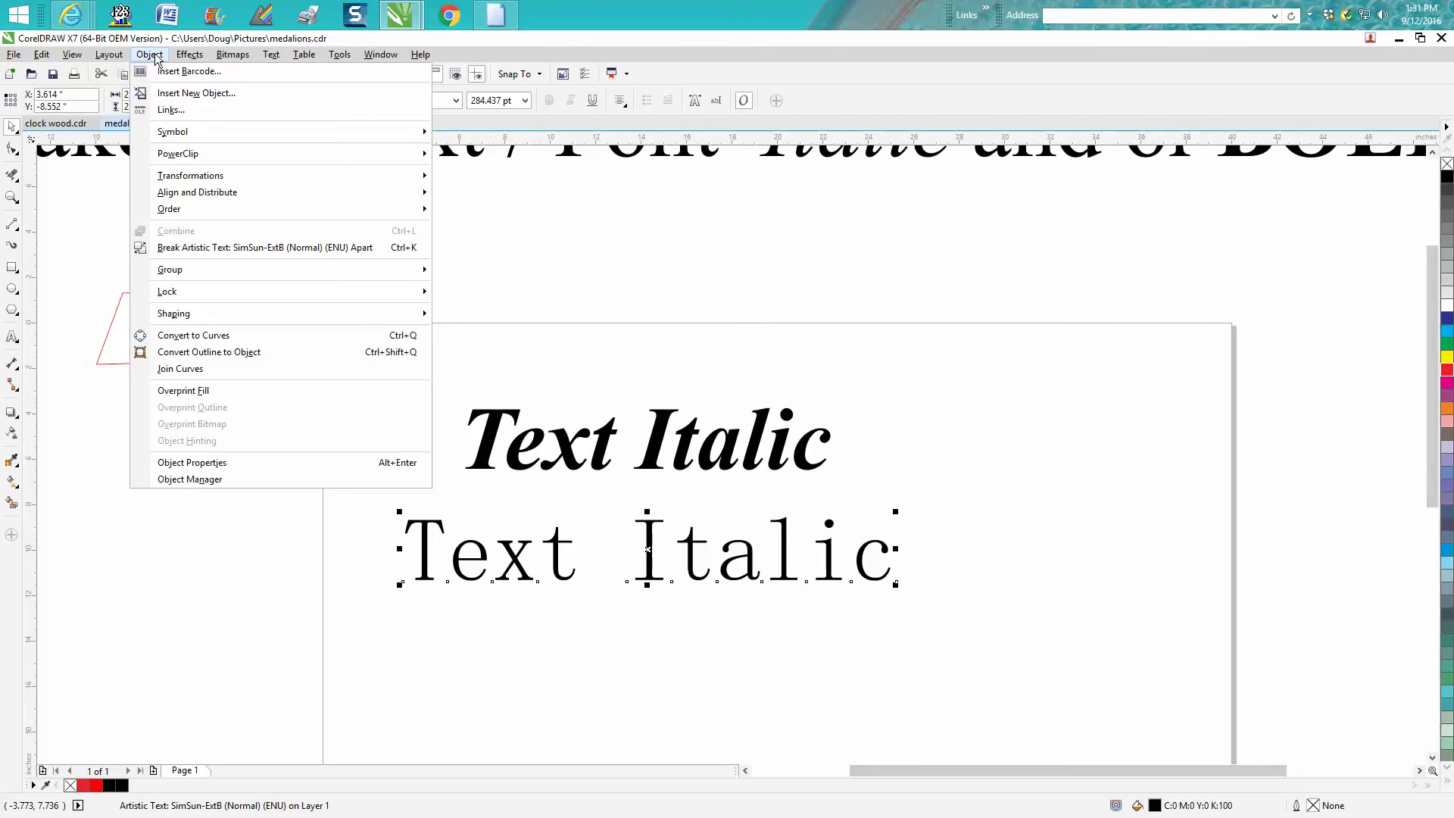
click(236, 336)
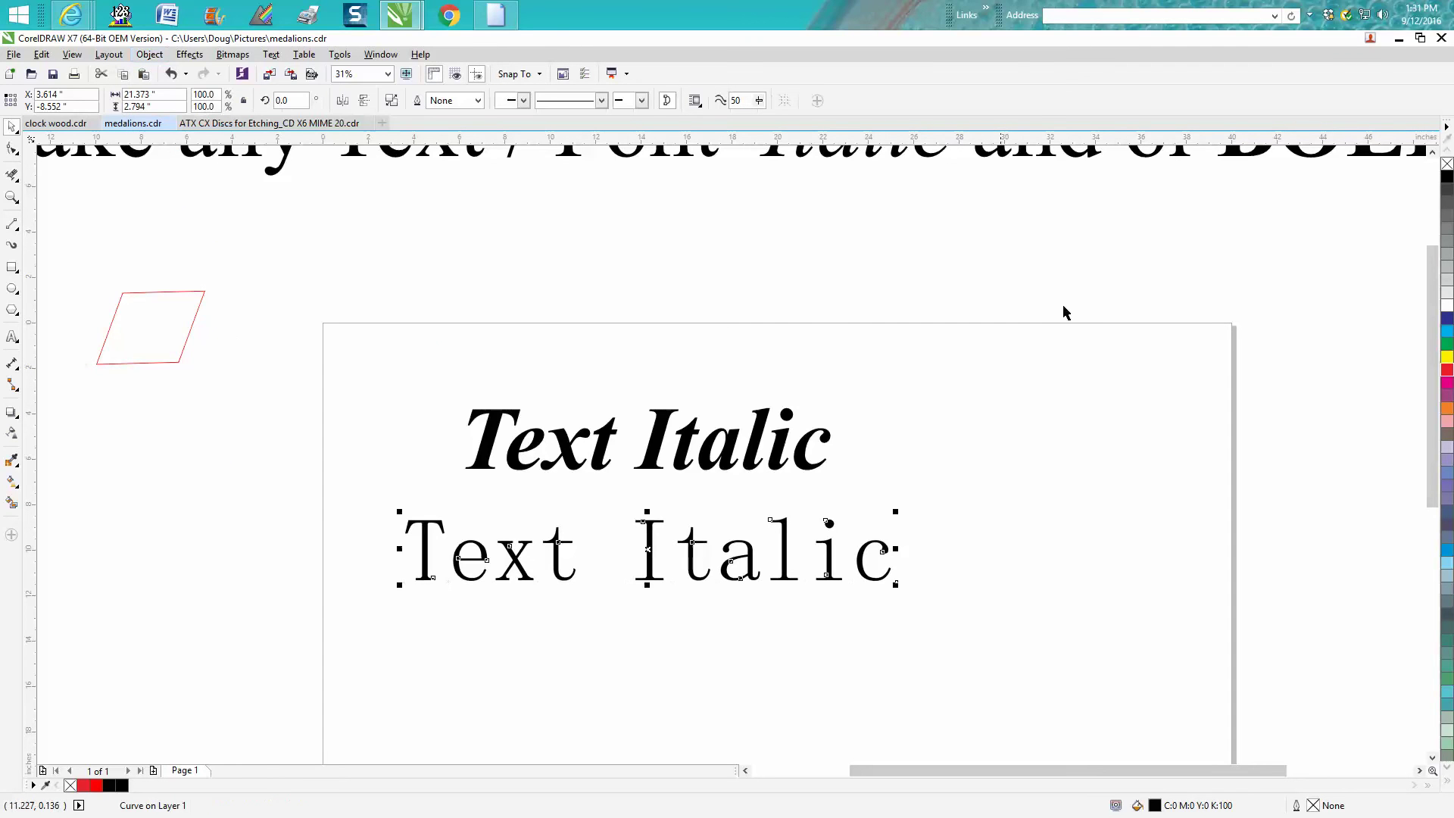
click(1447, 167)
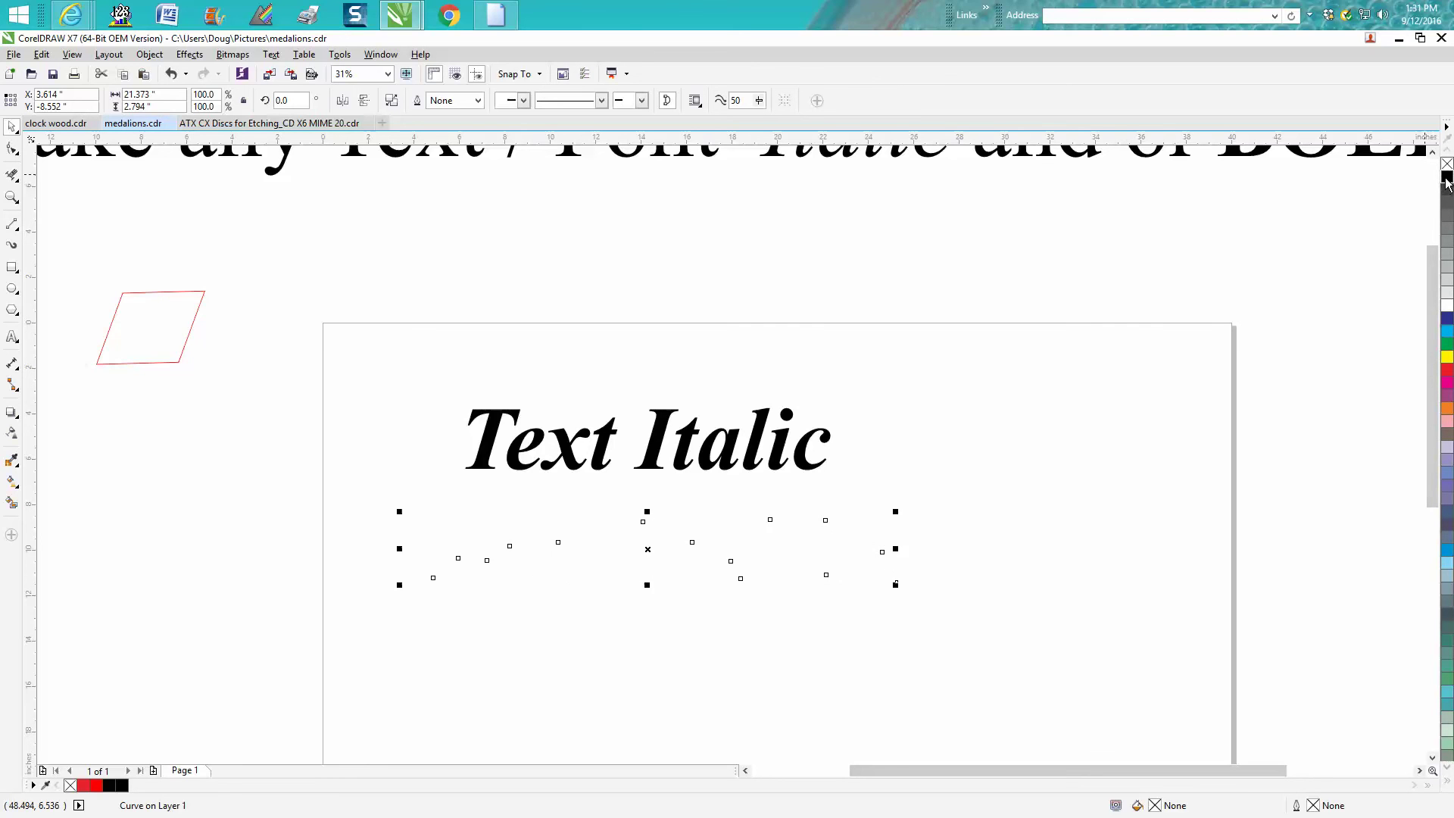
right_click(1443, 362)
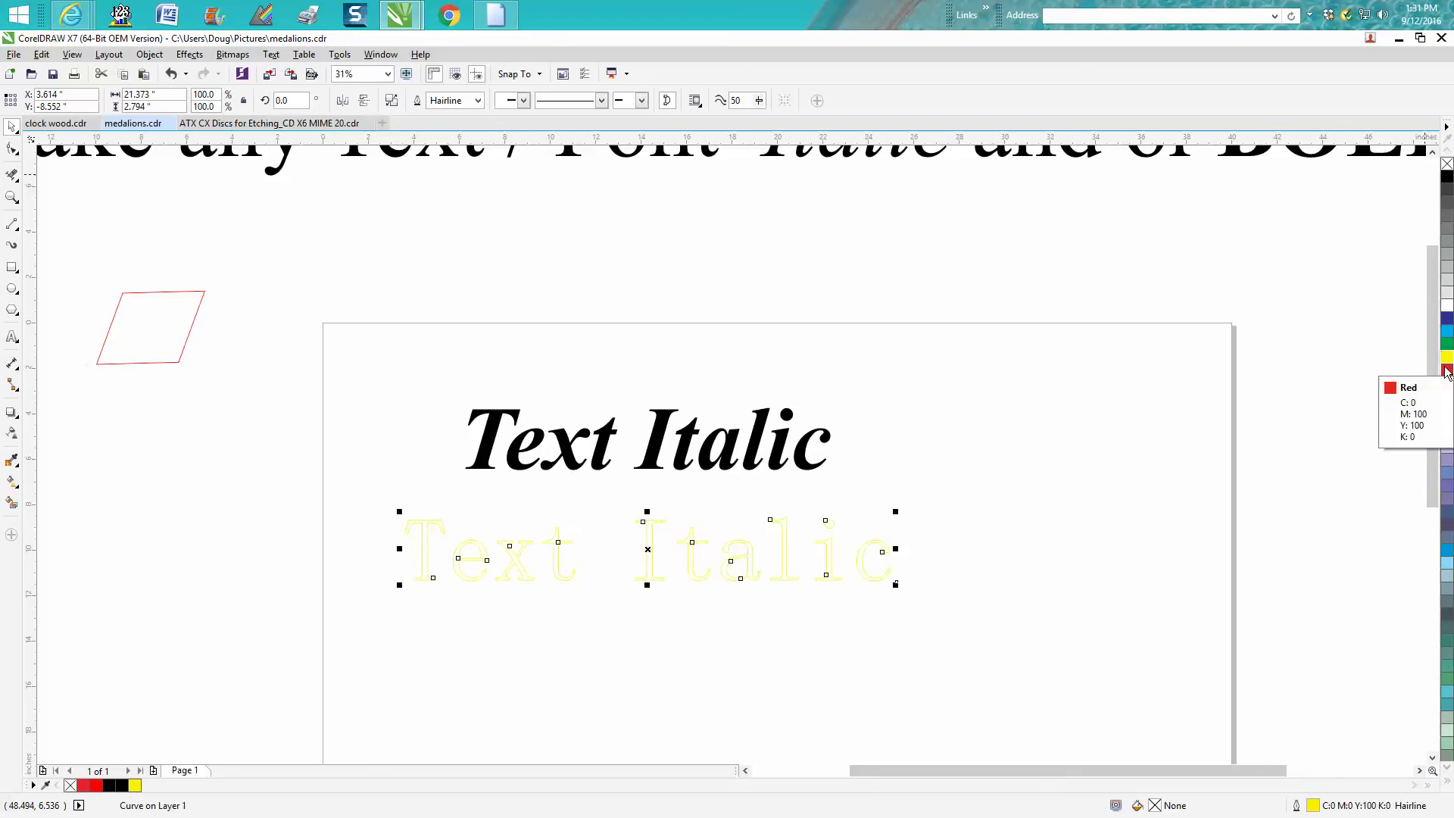
right_click(1446, 371)
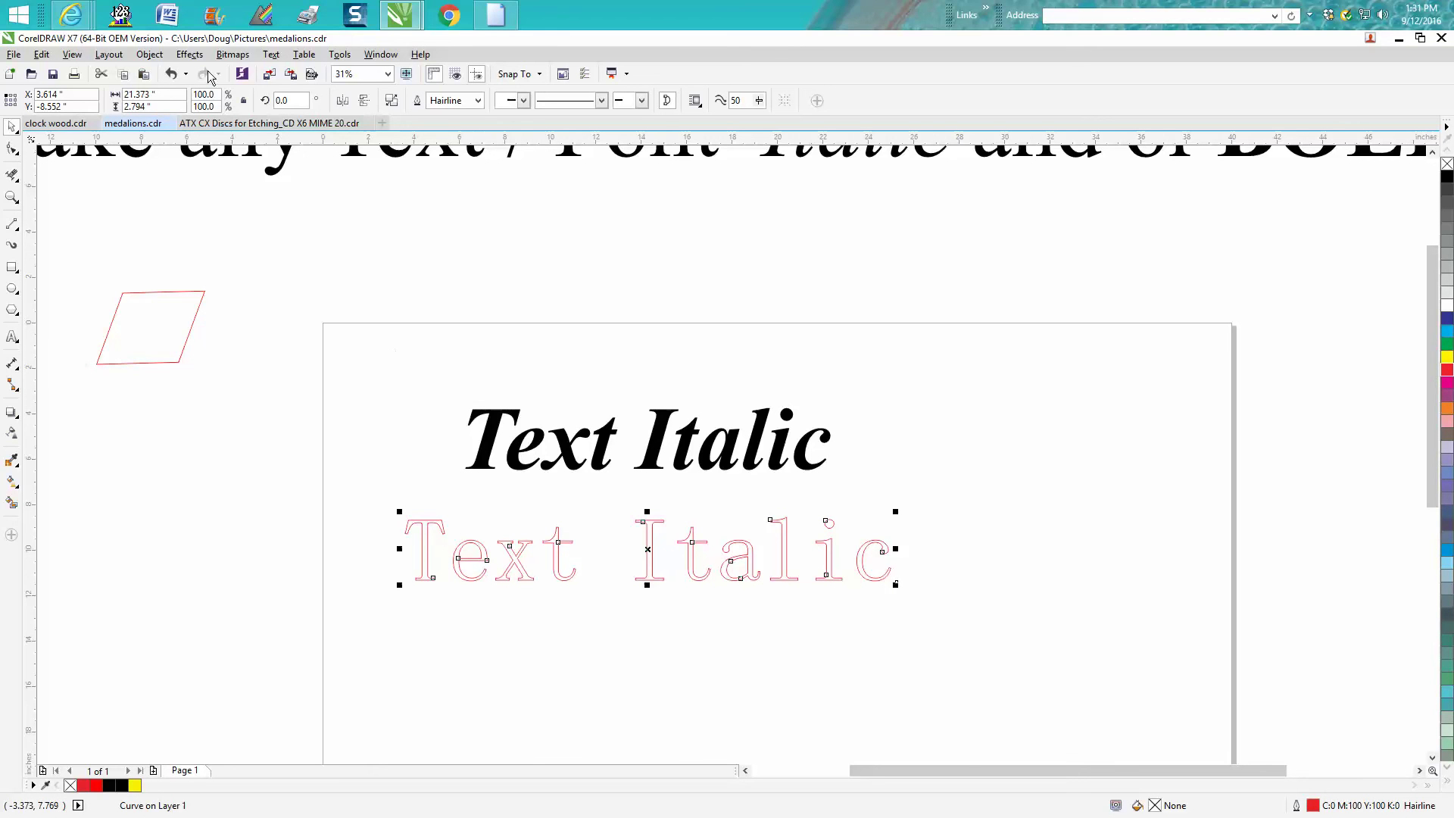
click(191, 55)
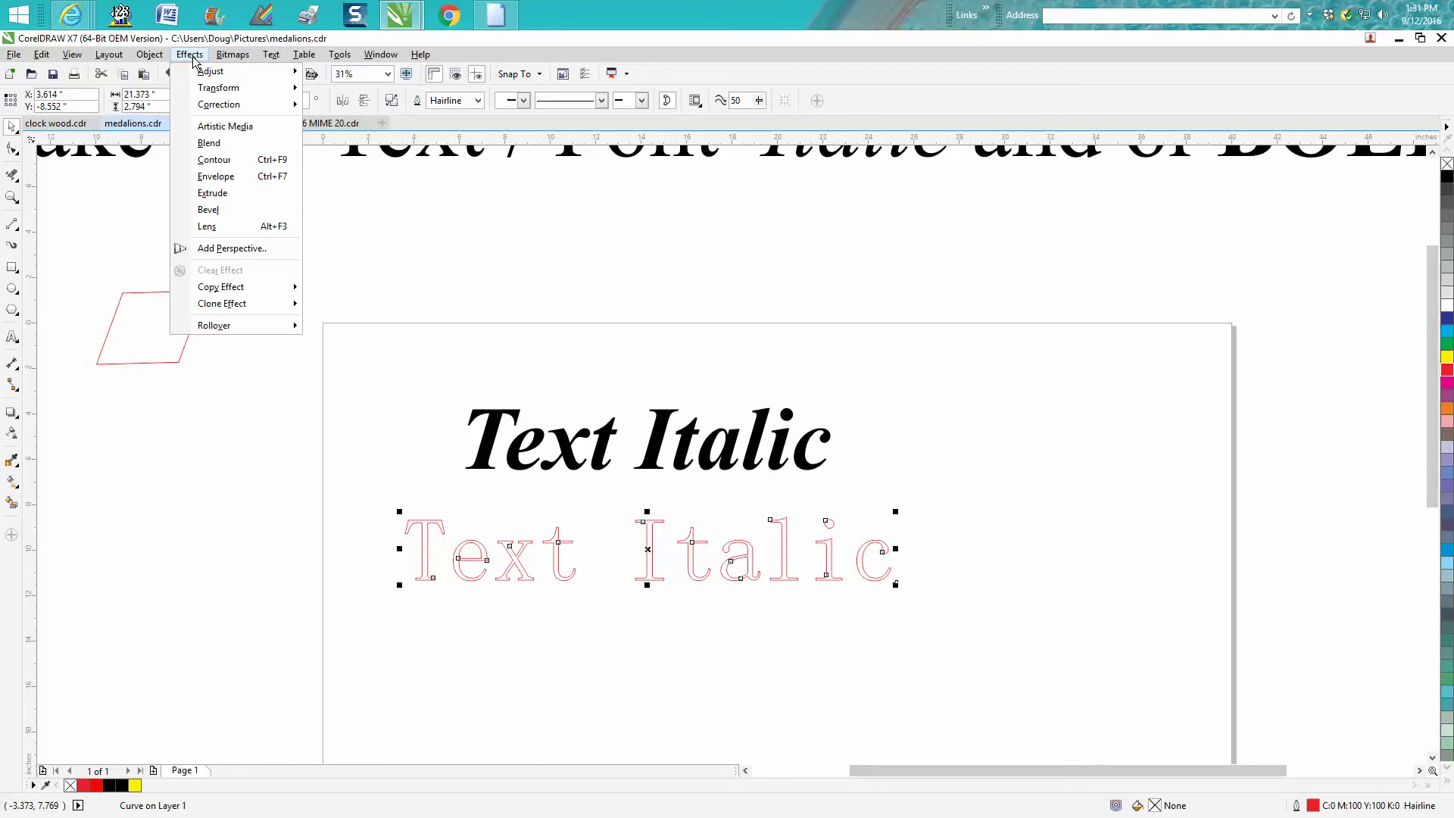
Step: Apply a trial contour to the outline text, then undo it and reselect the text
click(218, 159)
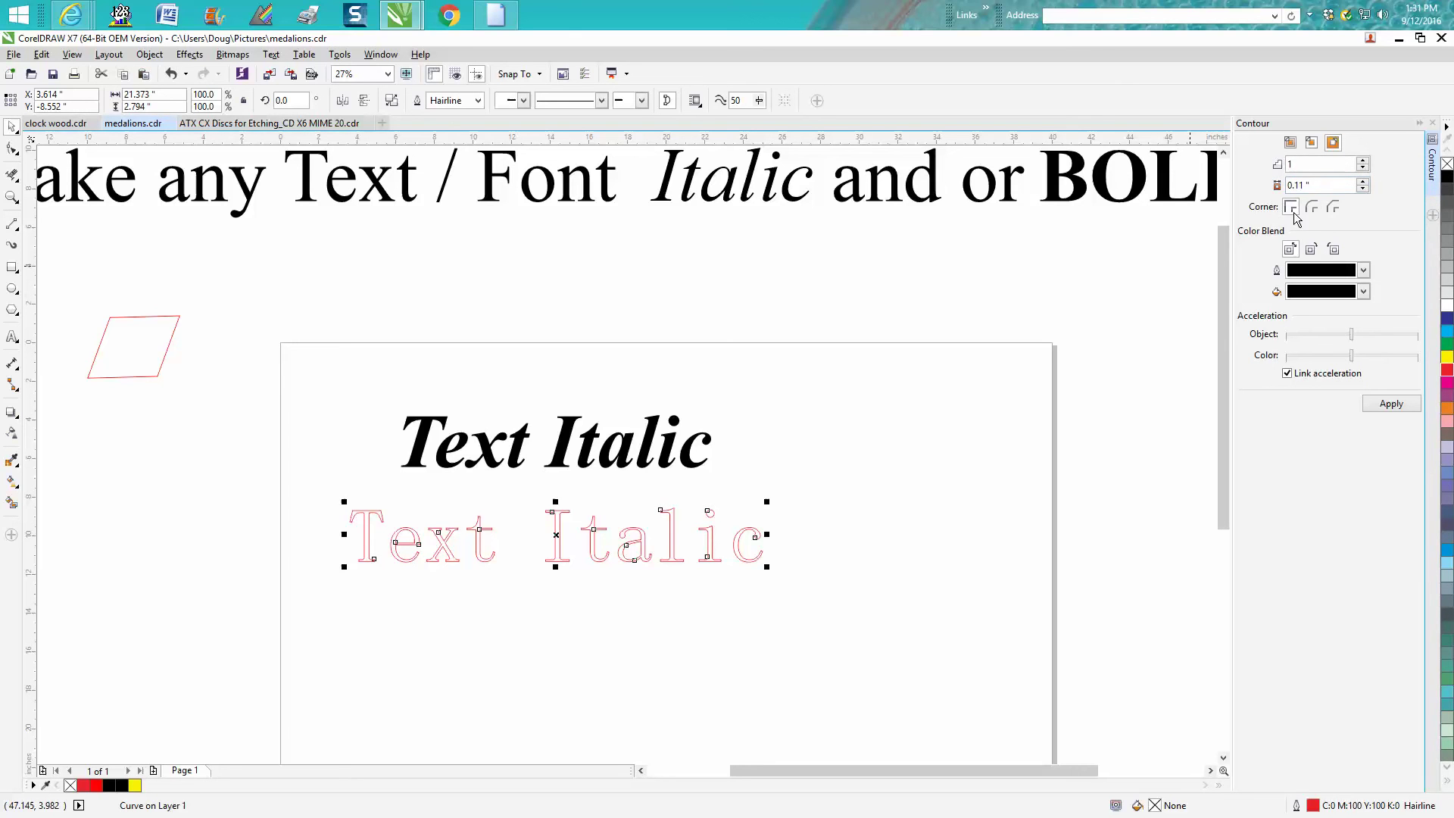
click(1392, 409)
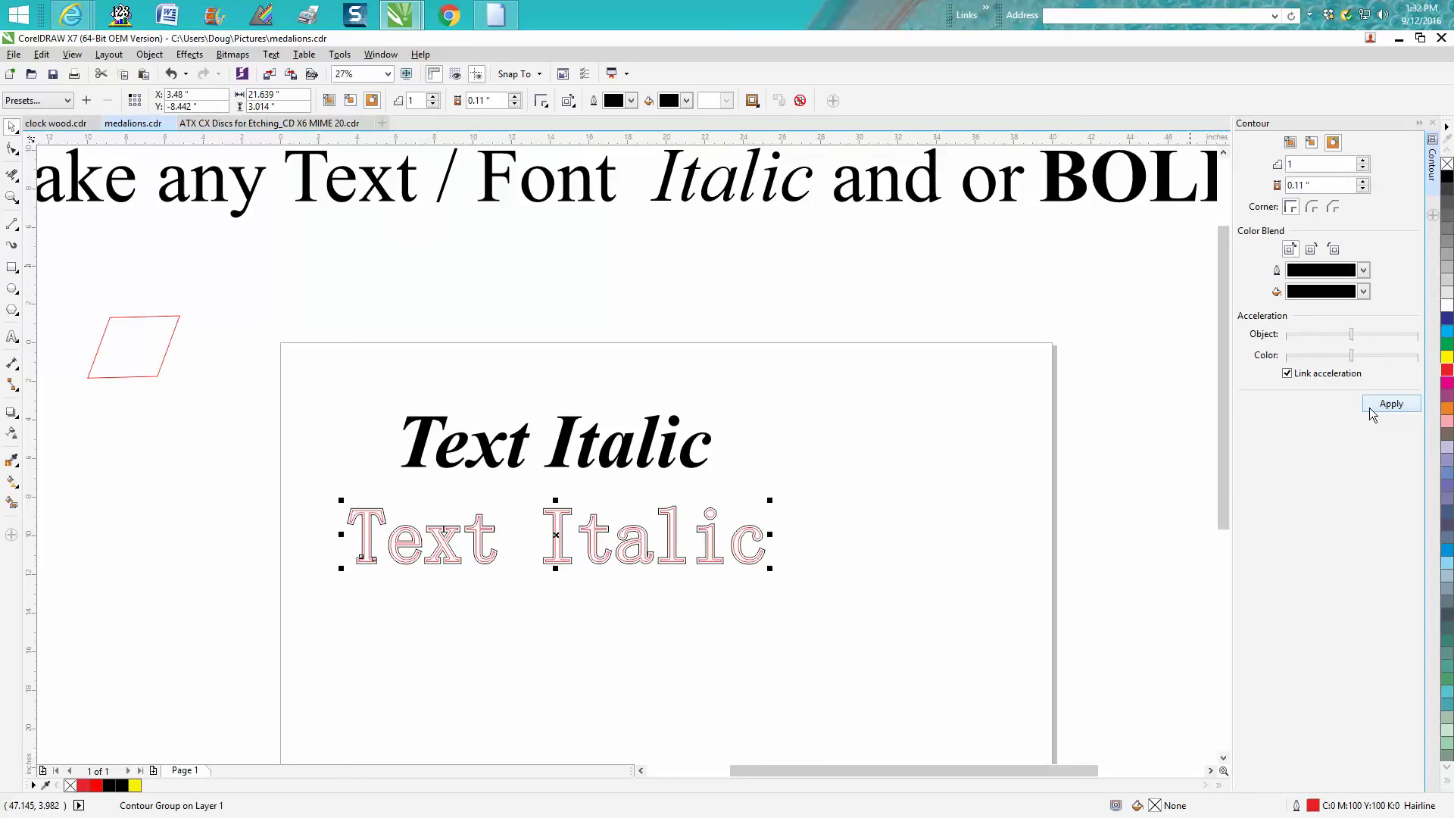
click(11, 197)
drag(305, 481, 813, 643)
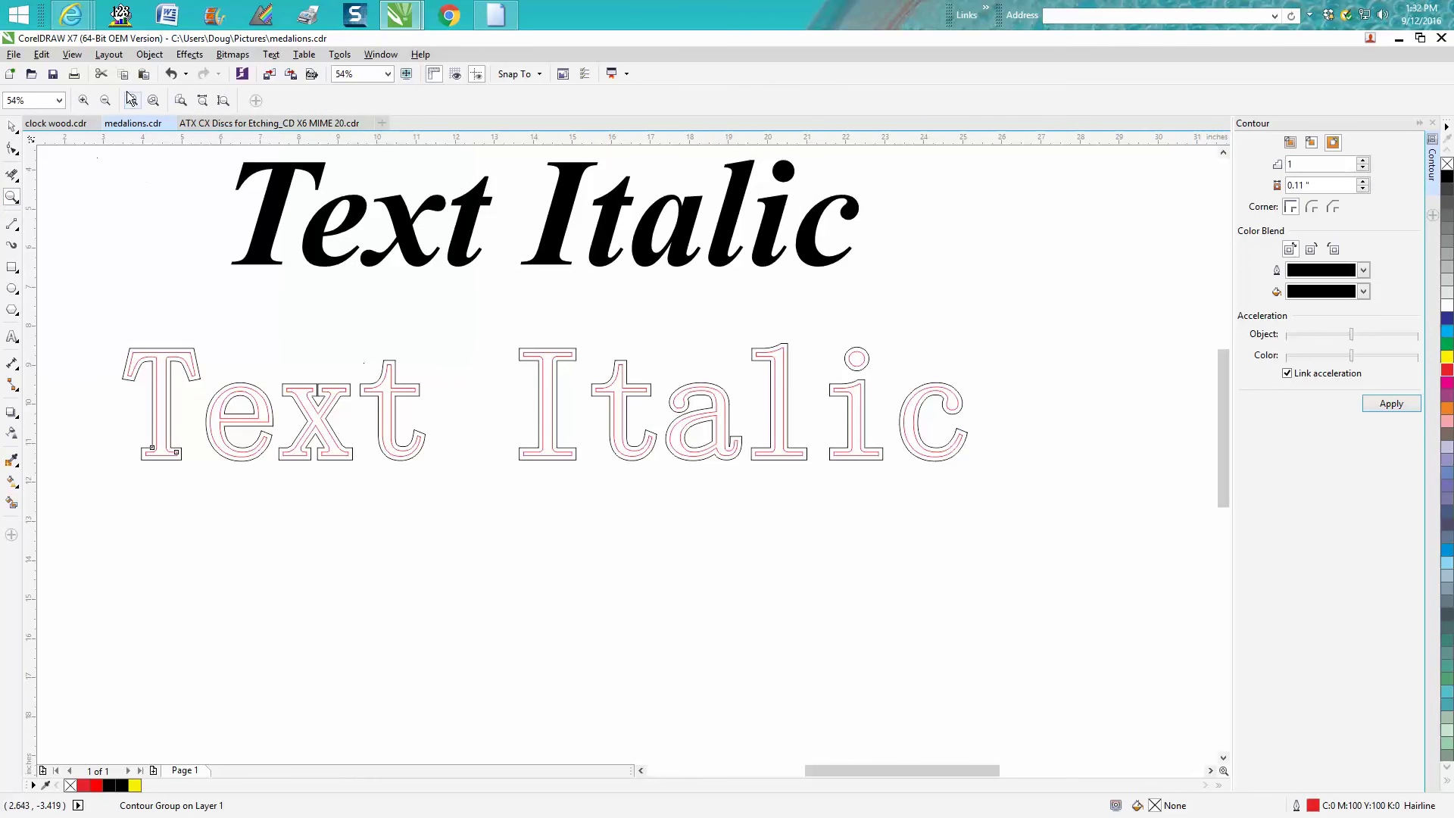
click(173, 75)
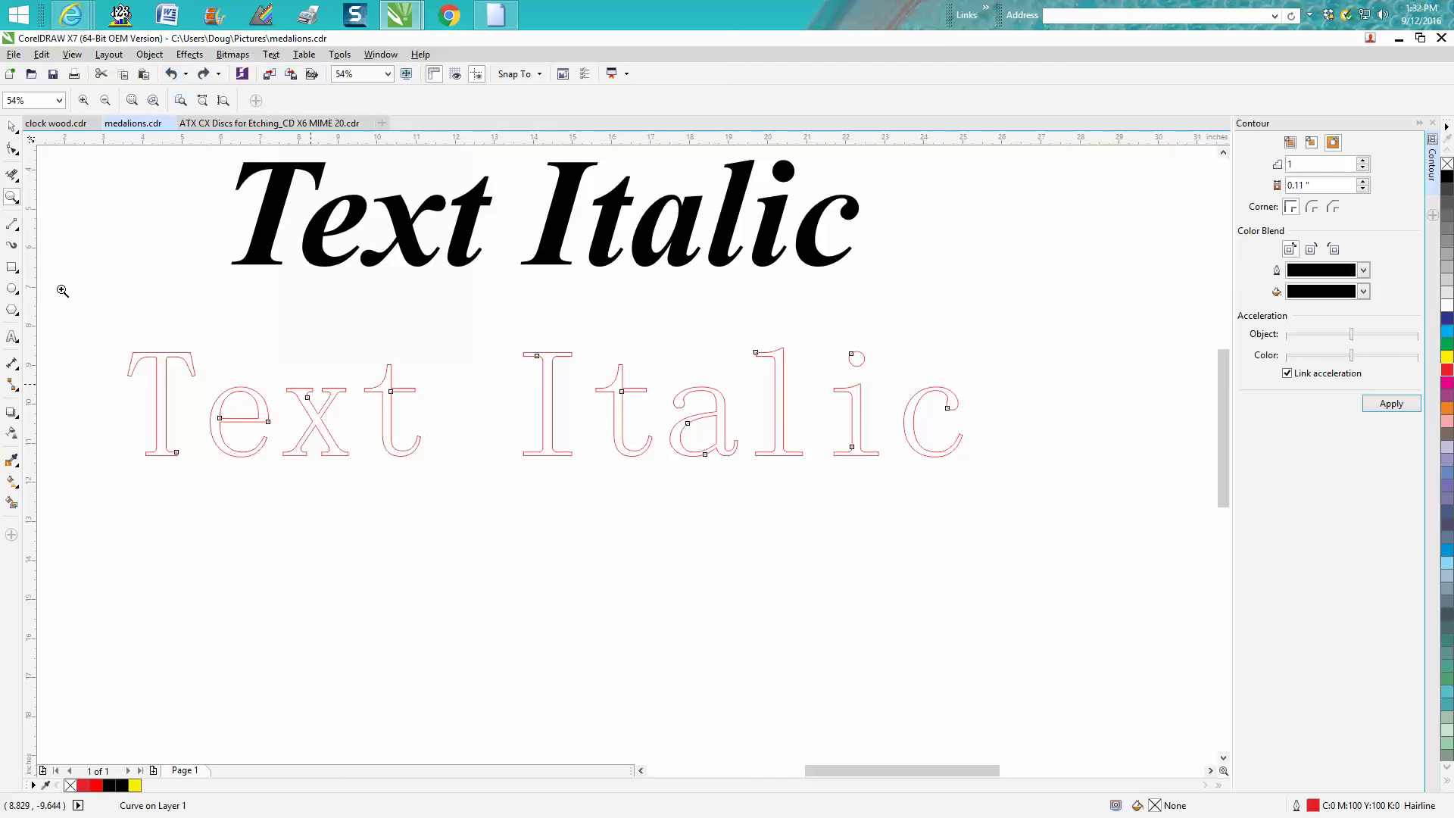
click(12, 126)
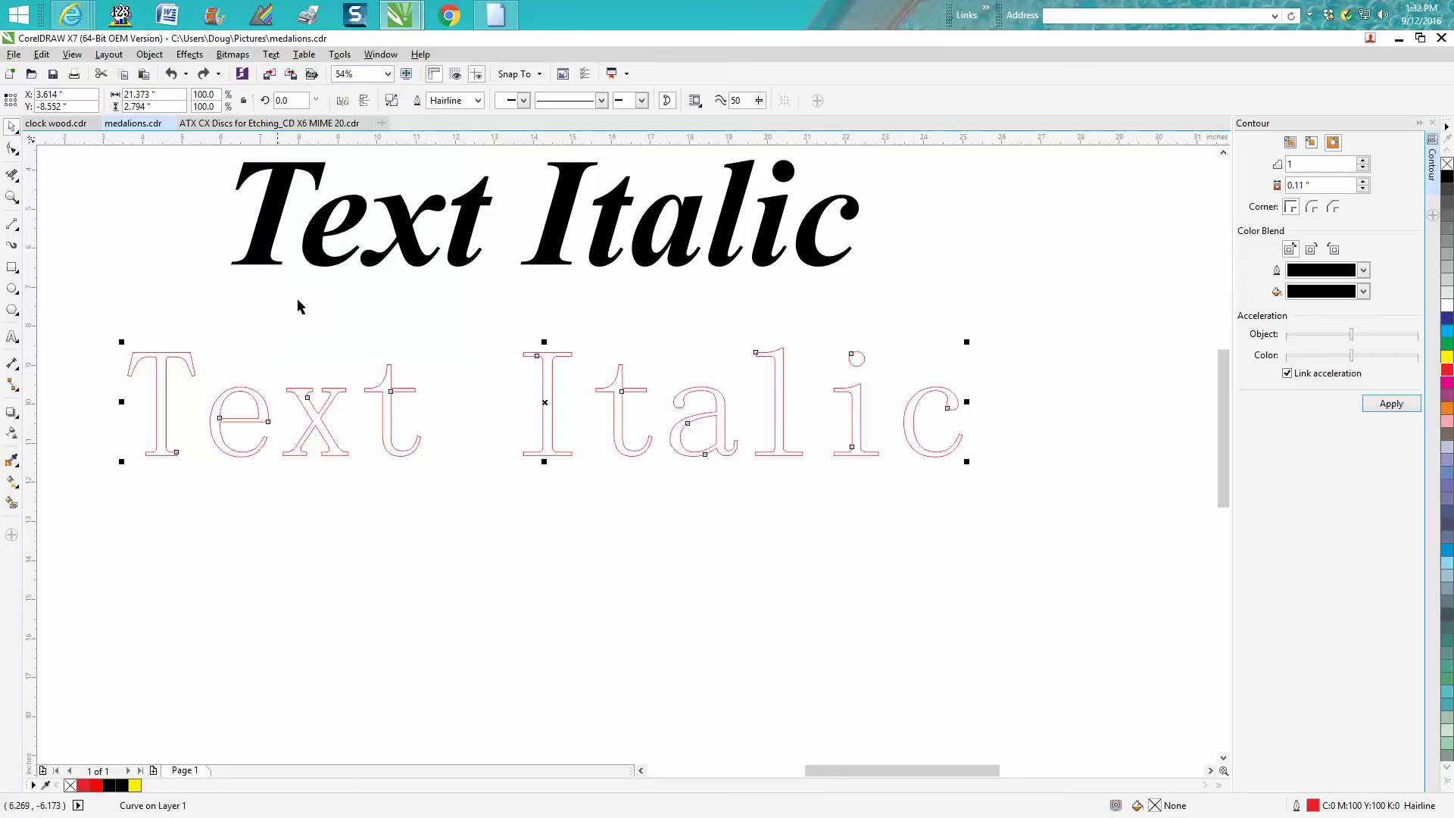
click(457, 428)
Step: Copy the outline text below, contour it, break the contour apart and delete the inner outline
drag(547, 403, 550, 535)
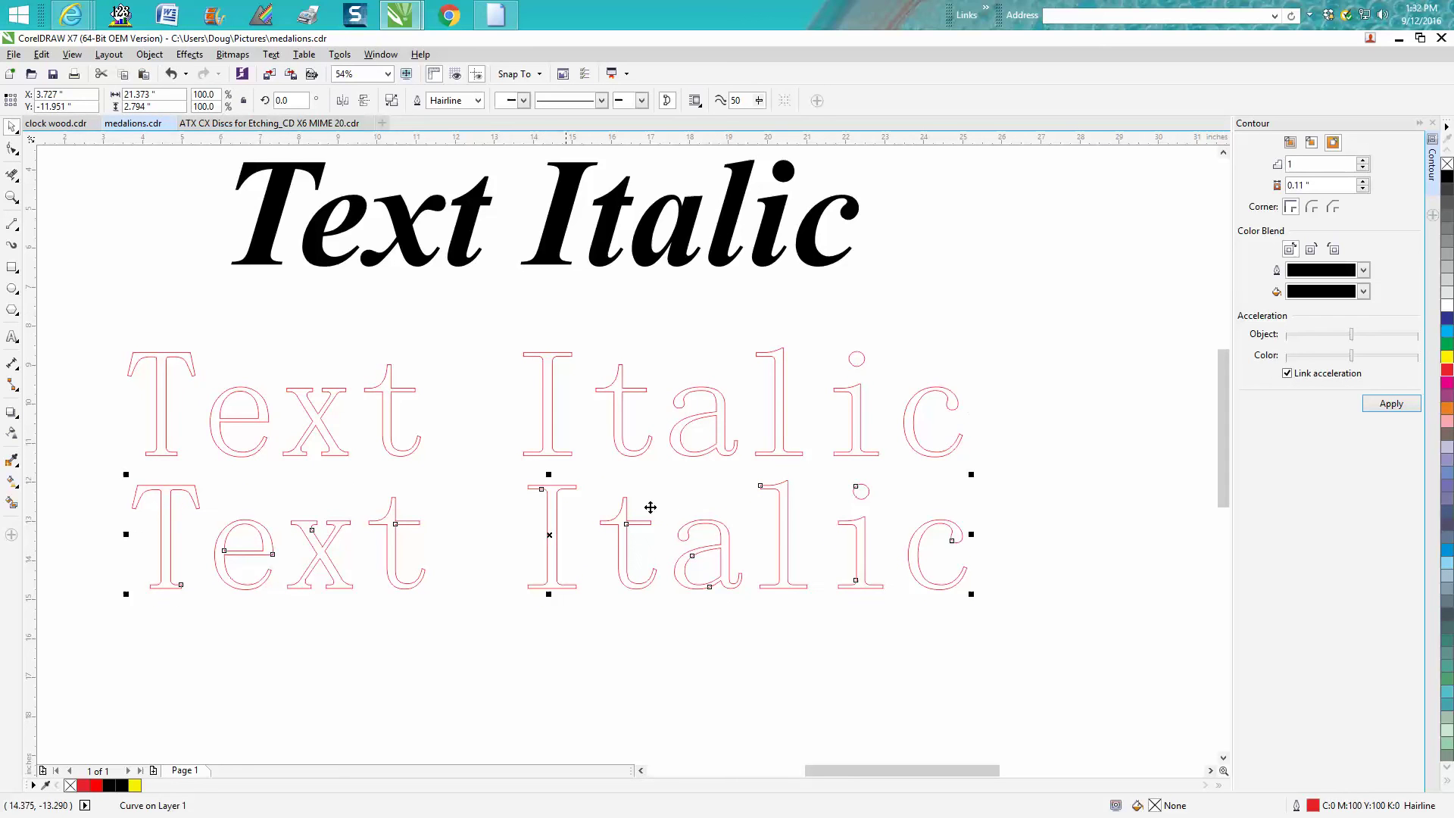
click(1391, 404)
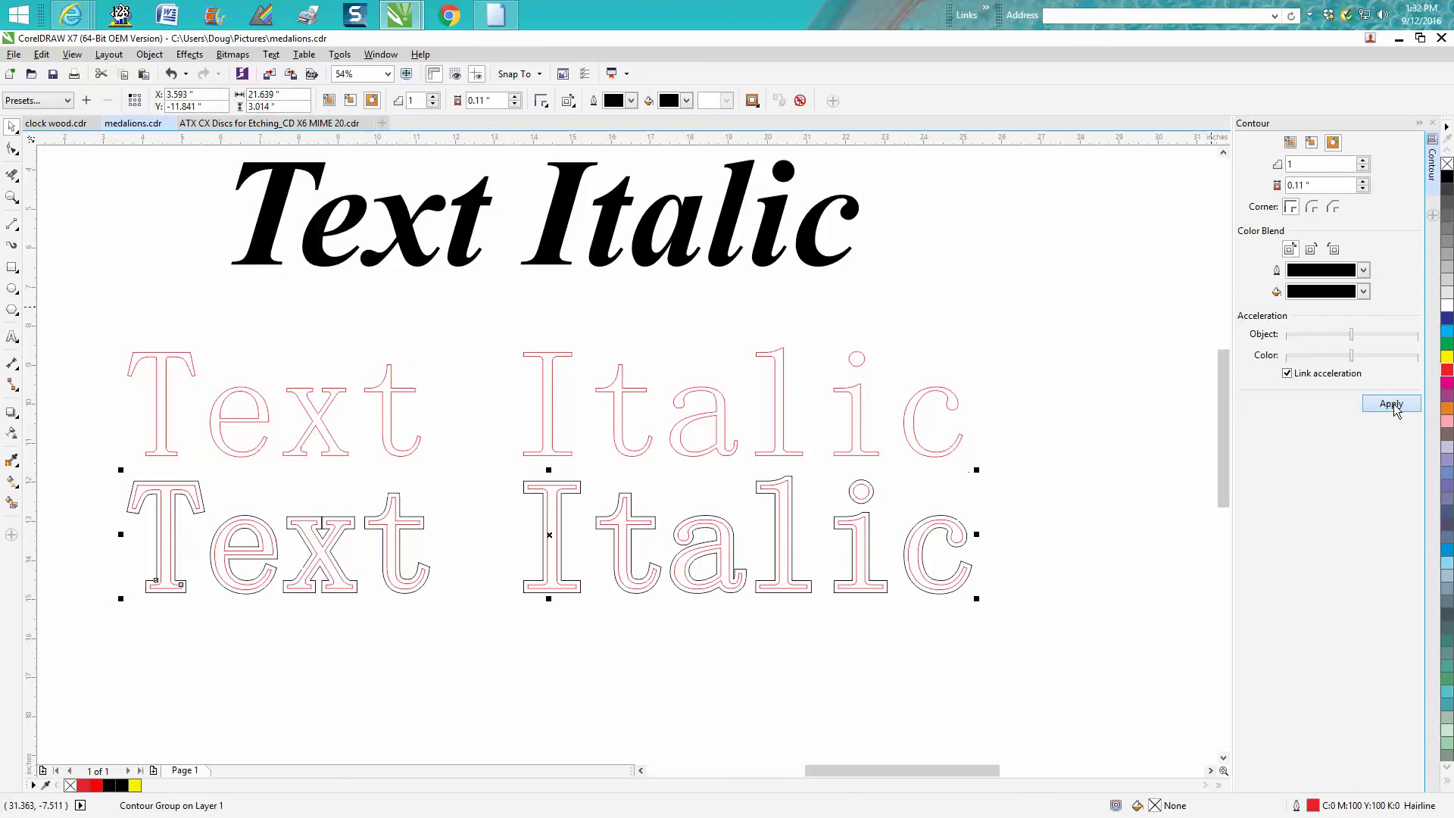
click(151, 56)
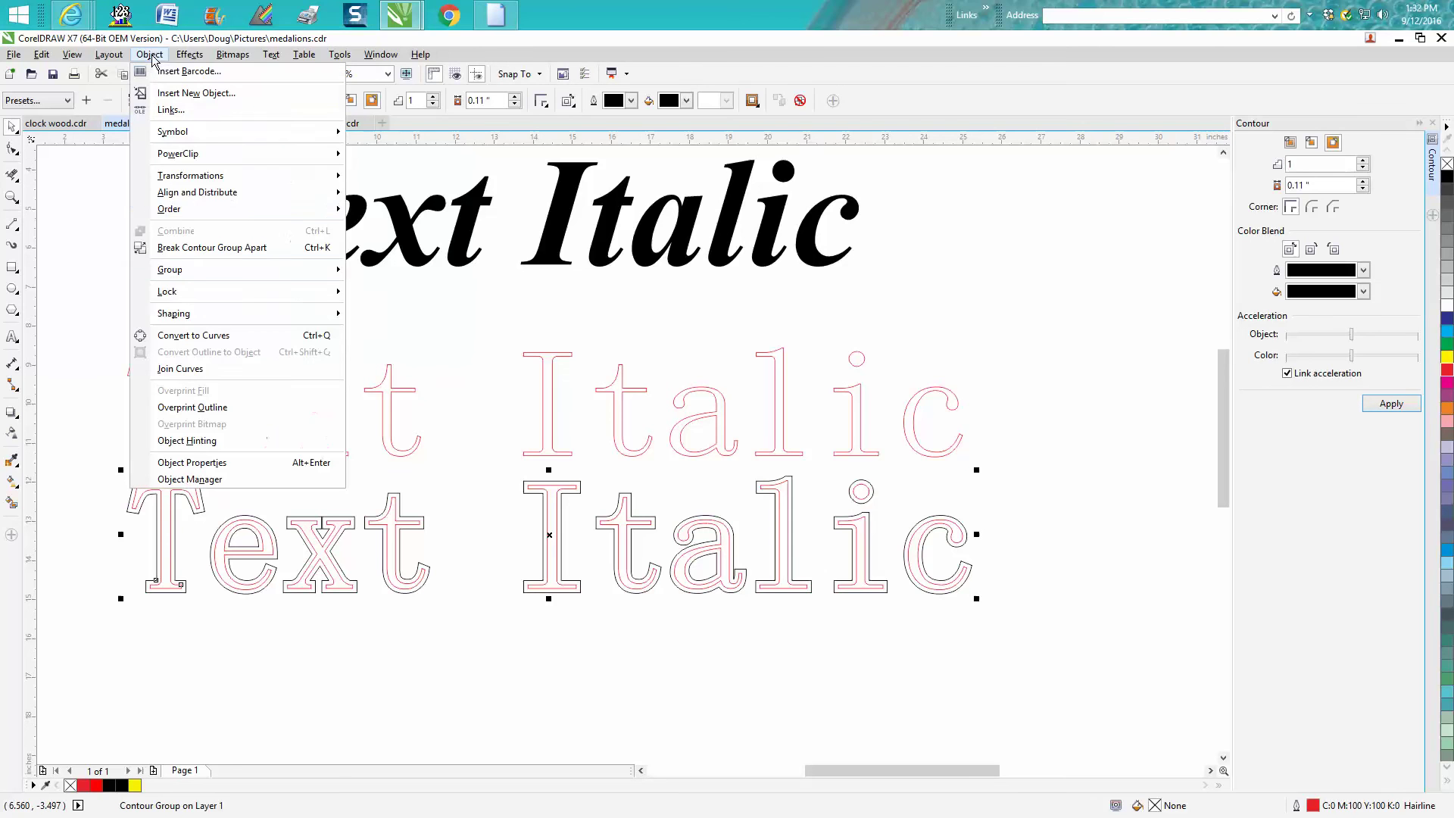
click(196, 246)
click(131, 487)
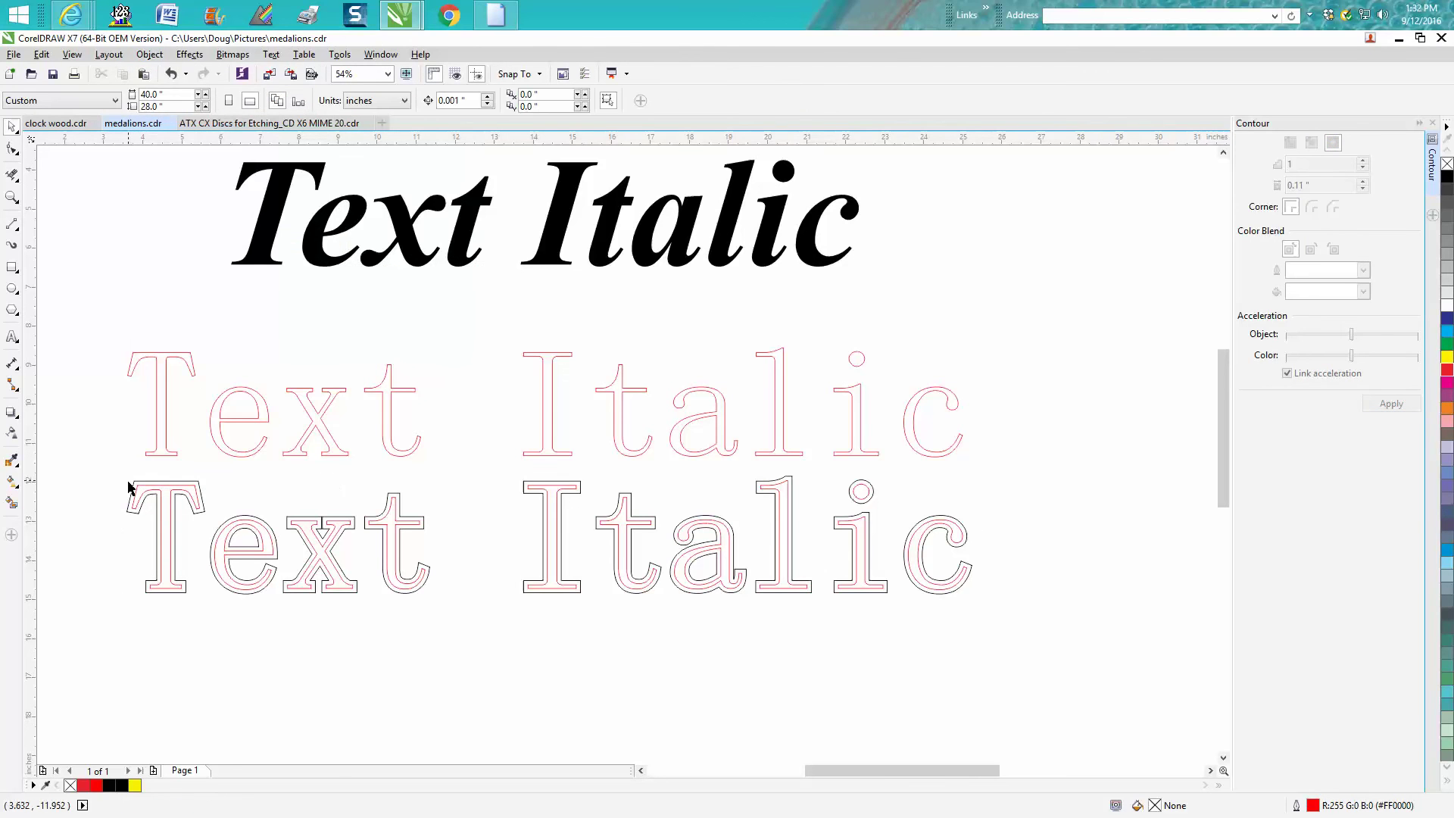
click(162, 491)
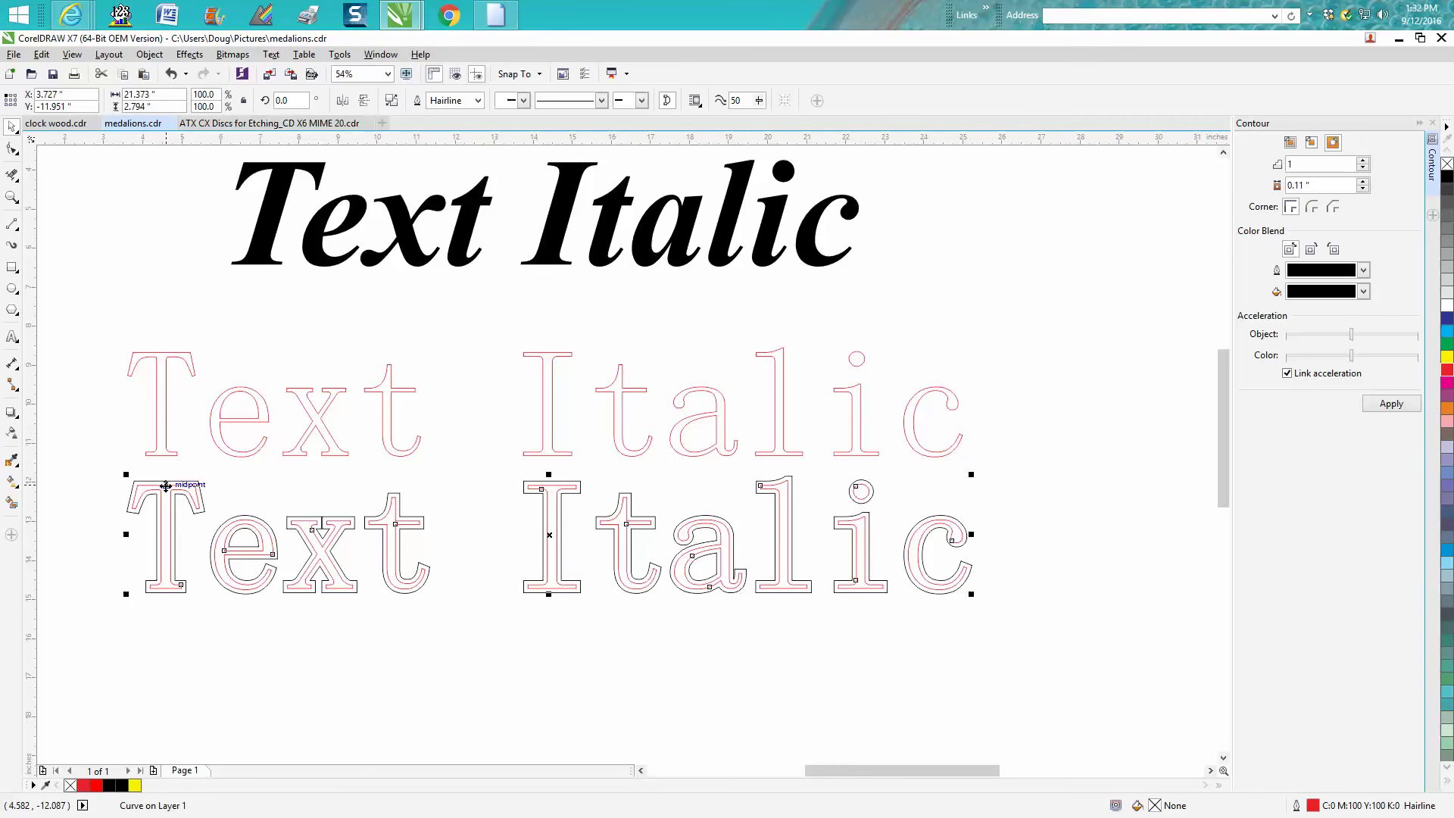
key(Delete)
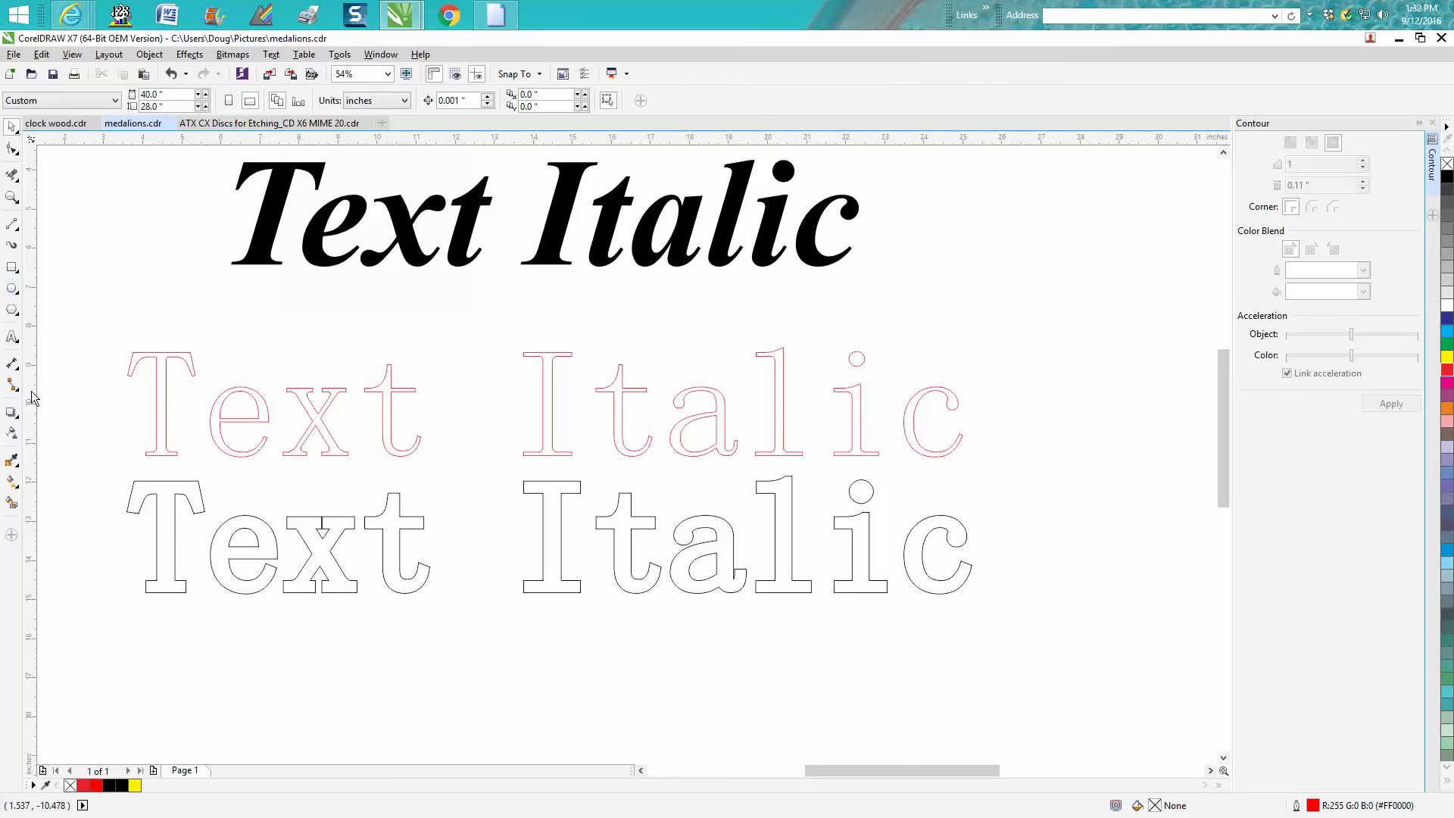
click(154, 485)
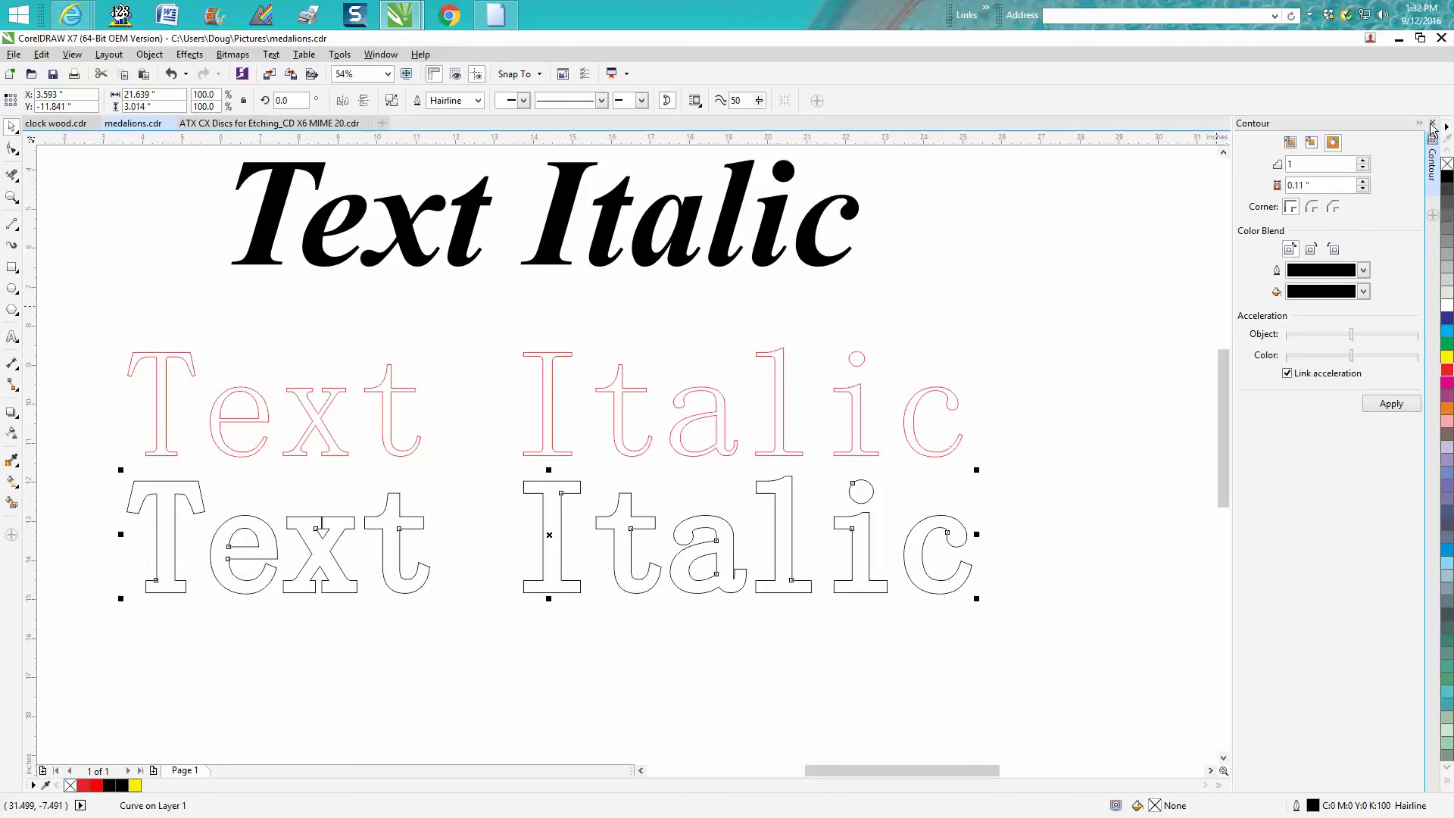
Step: Fill the contour lettering and the thin copy black, and remove the thin copy's red outline
click(1432, 124)
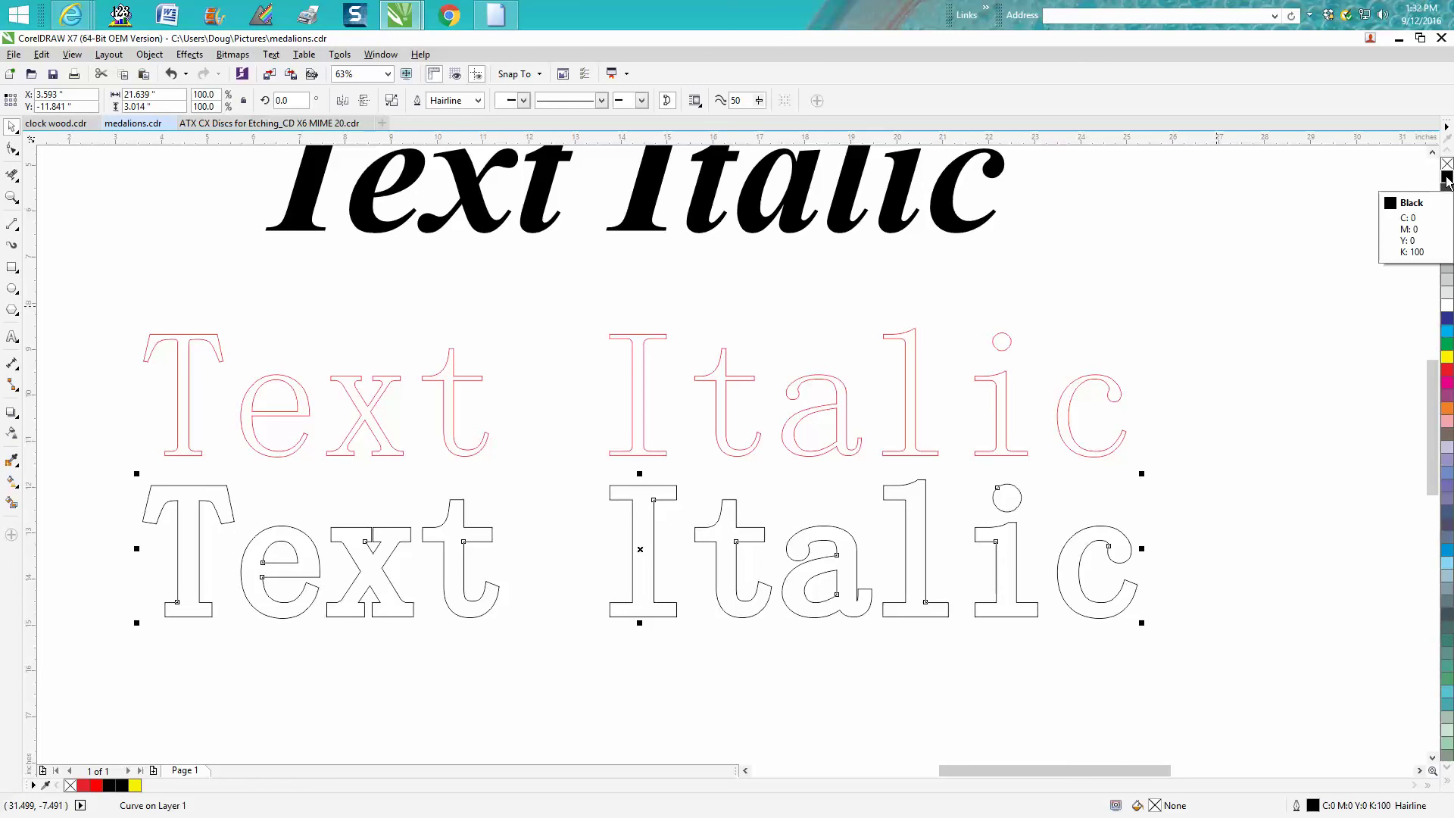
click(1447, 180)
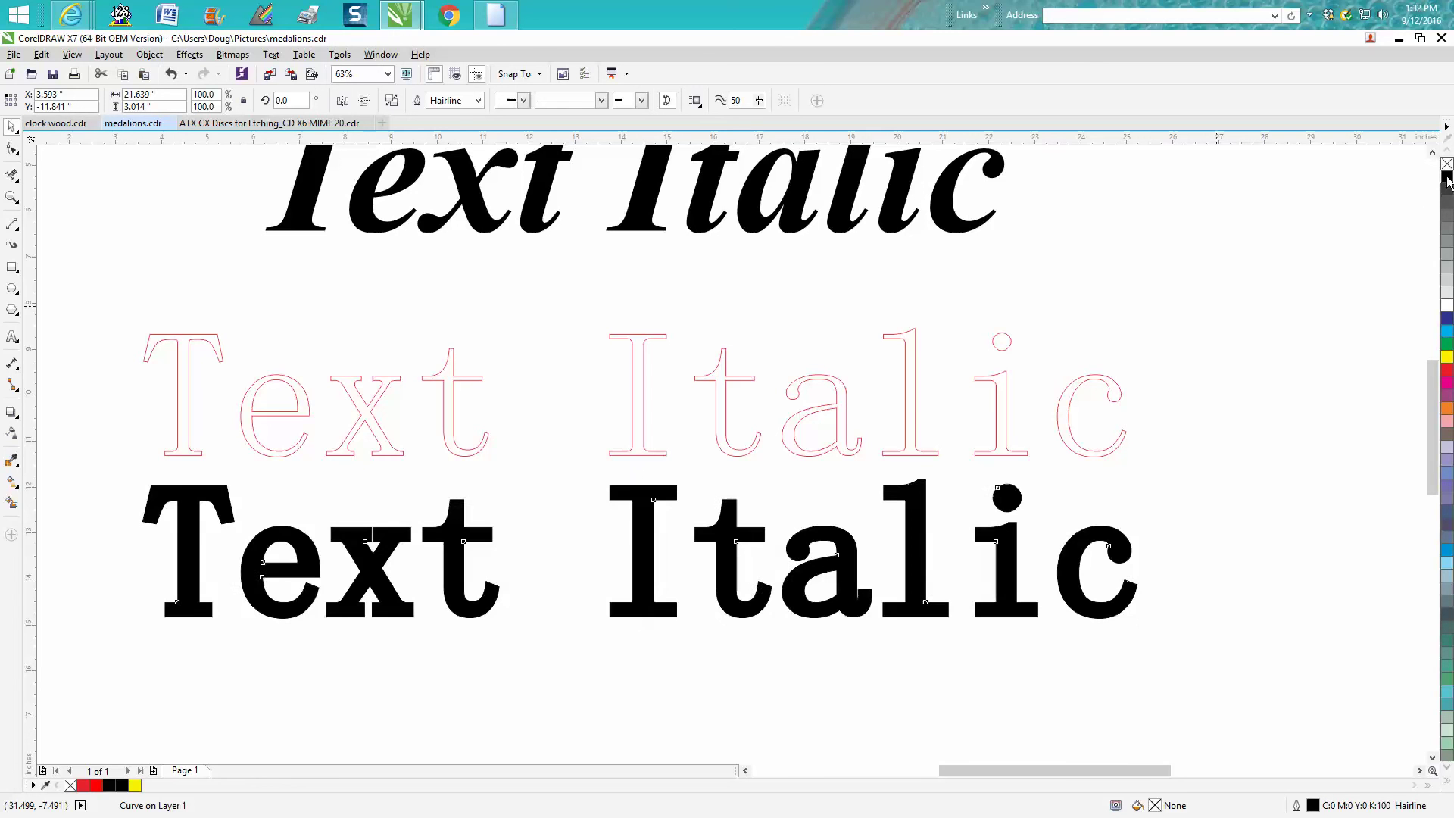
click(909, 404)
click(1448, 182)
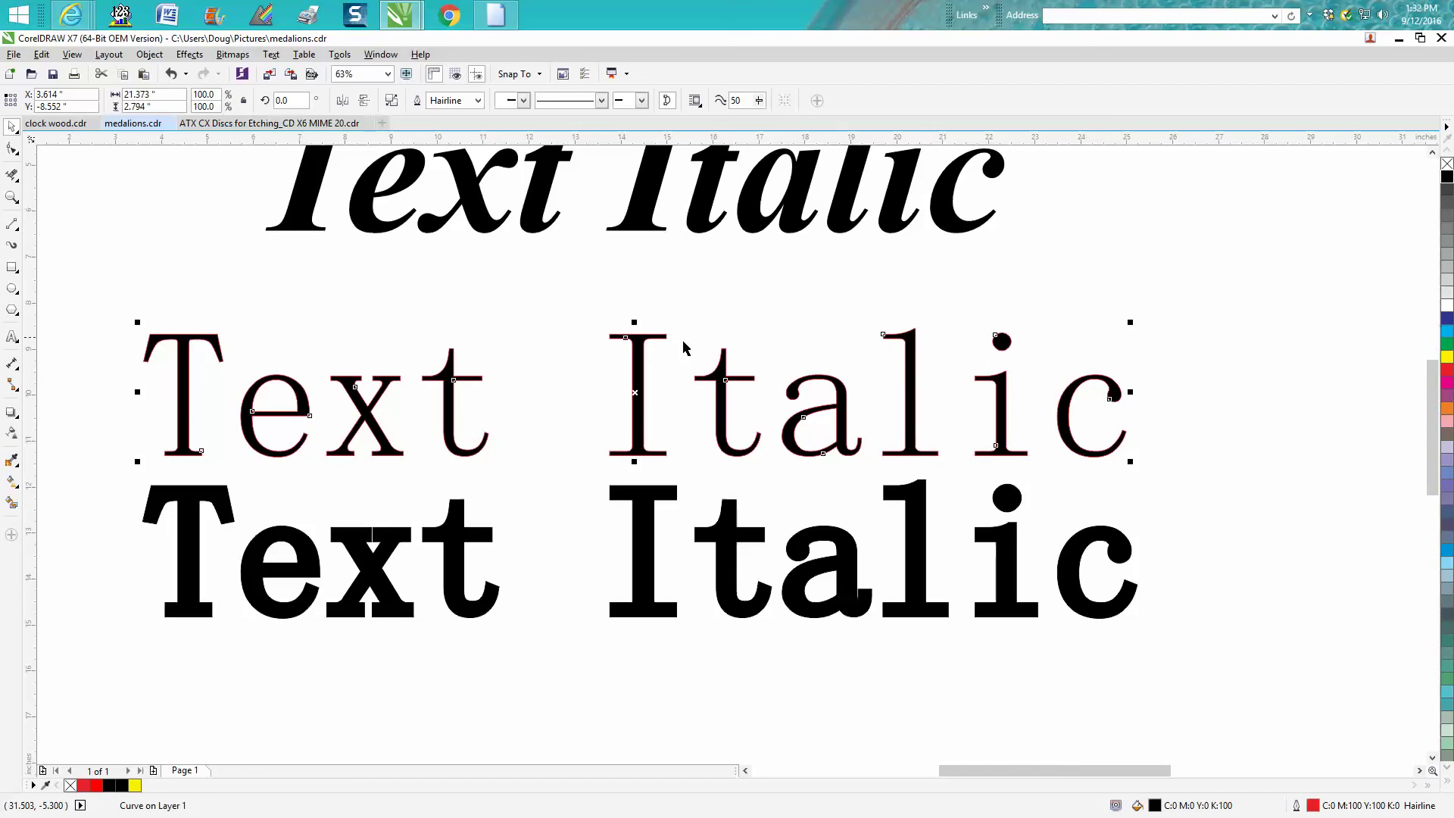
right_click(1448, 164)
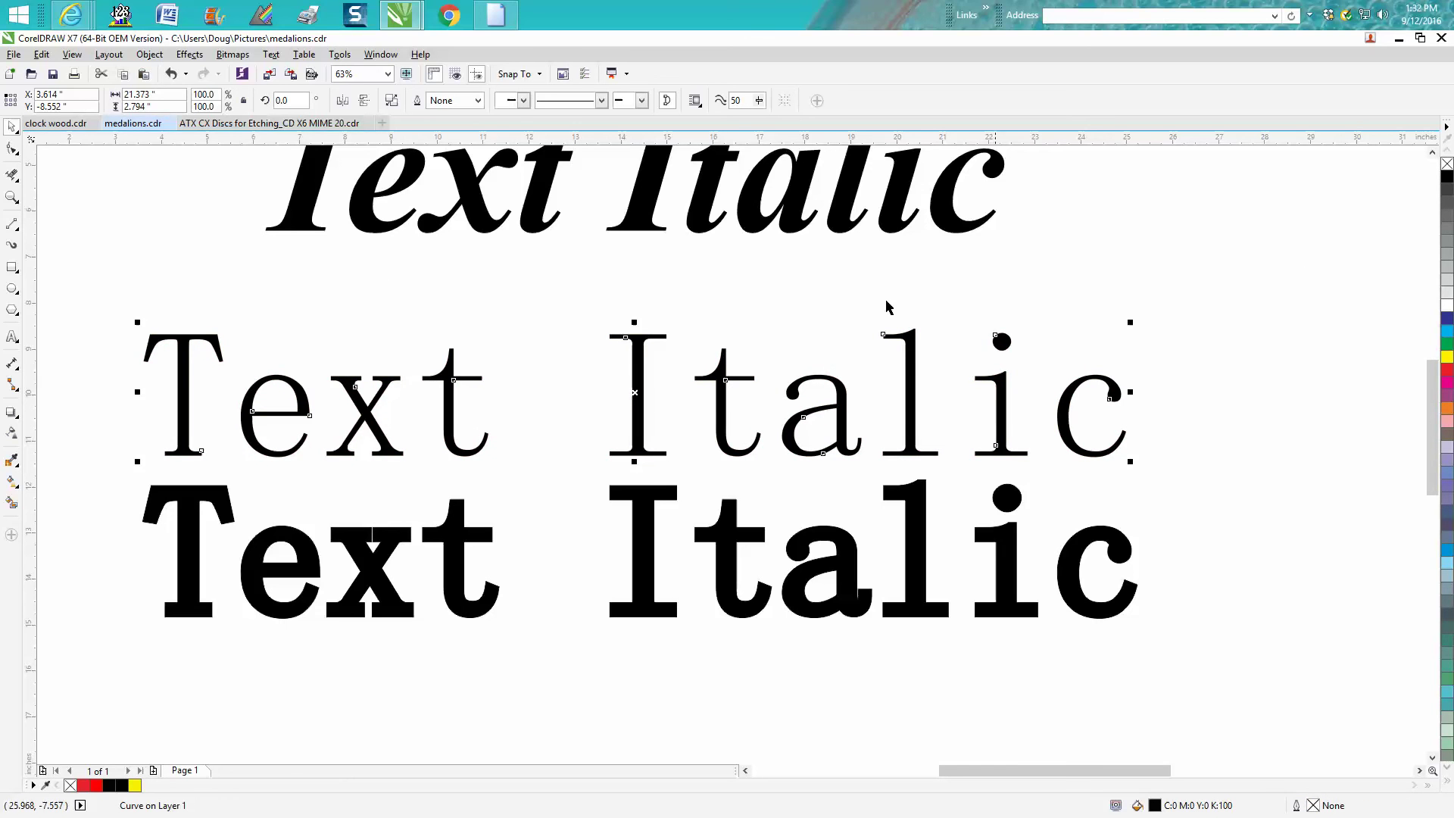
click(12, 196)
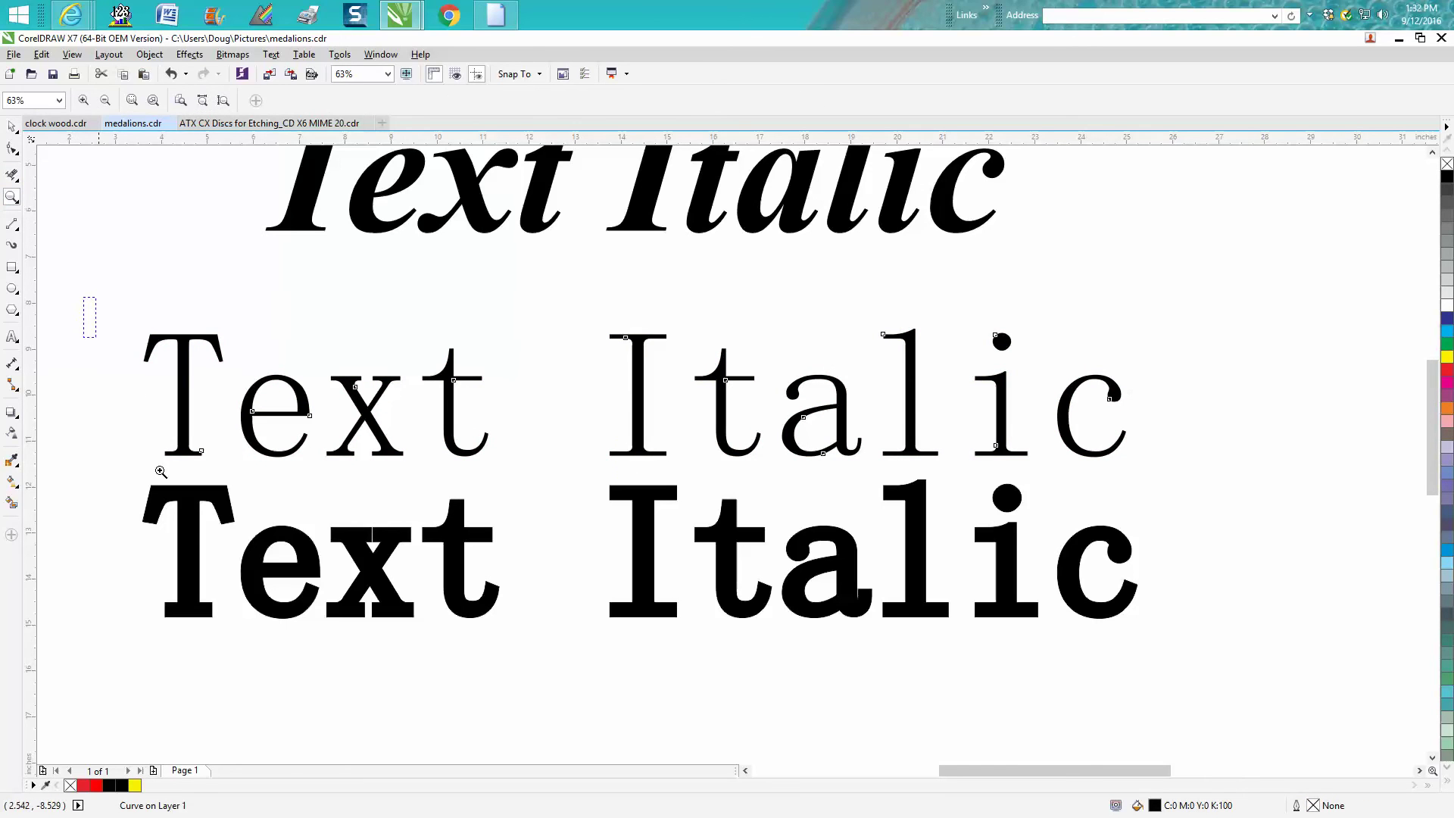
drag(84, 298, 1228, 693)
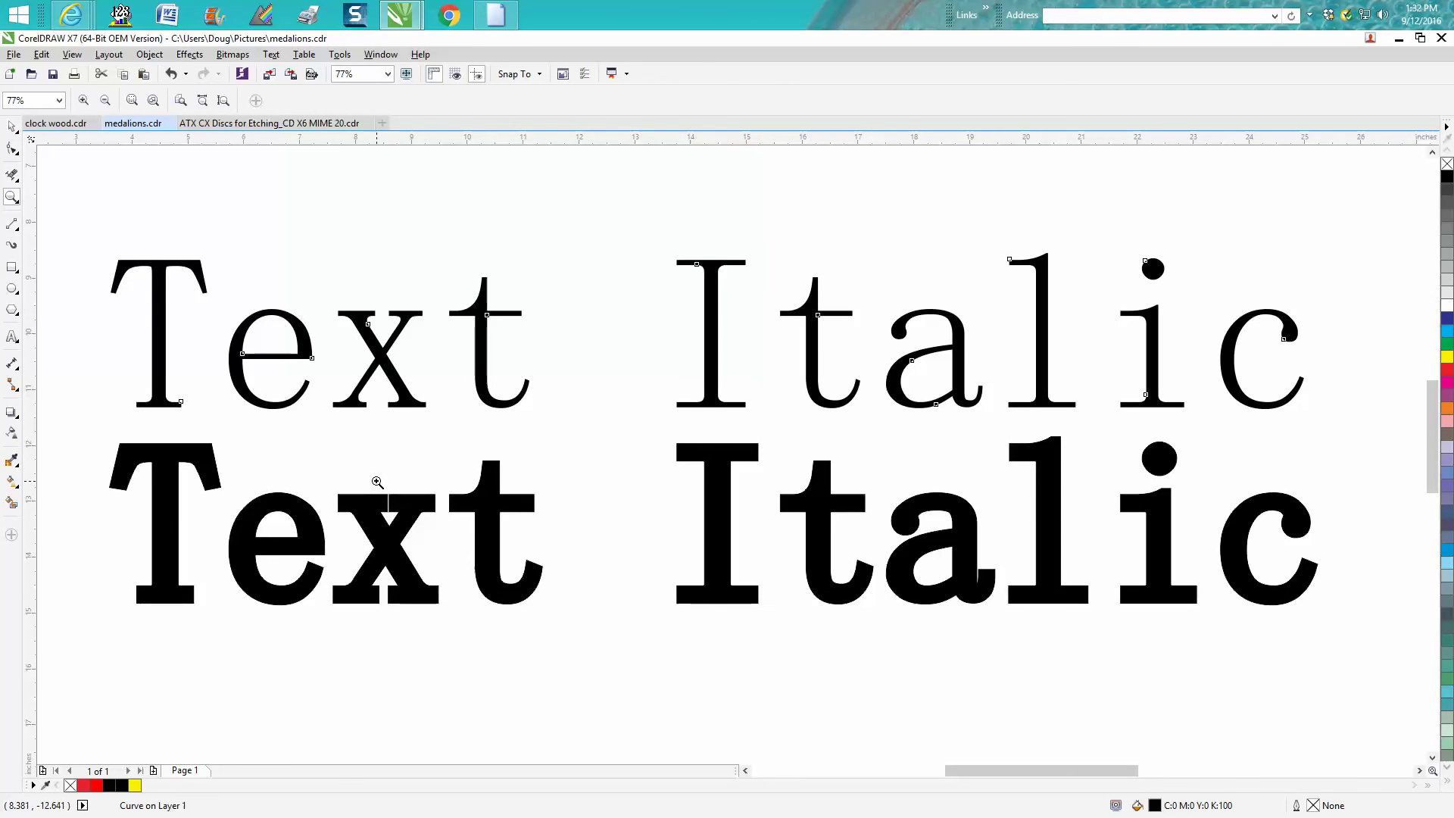
click(395, 502)
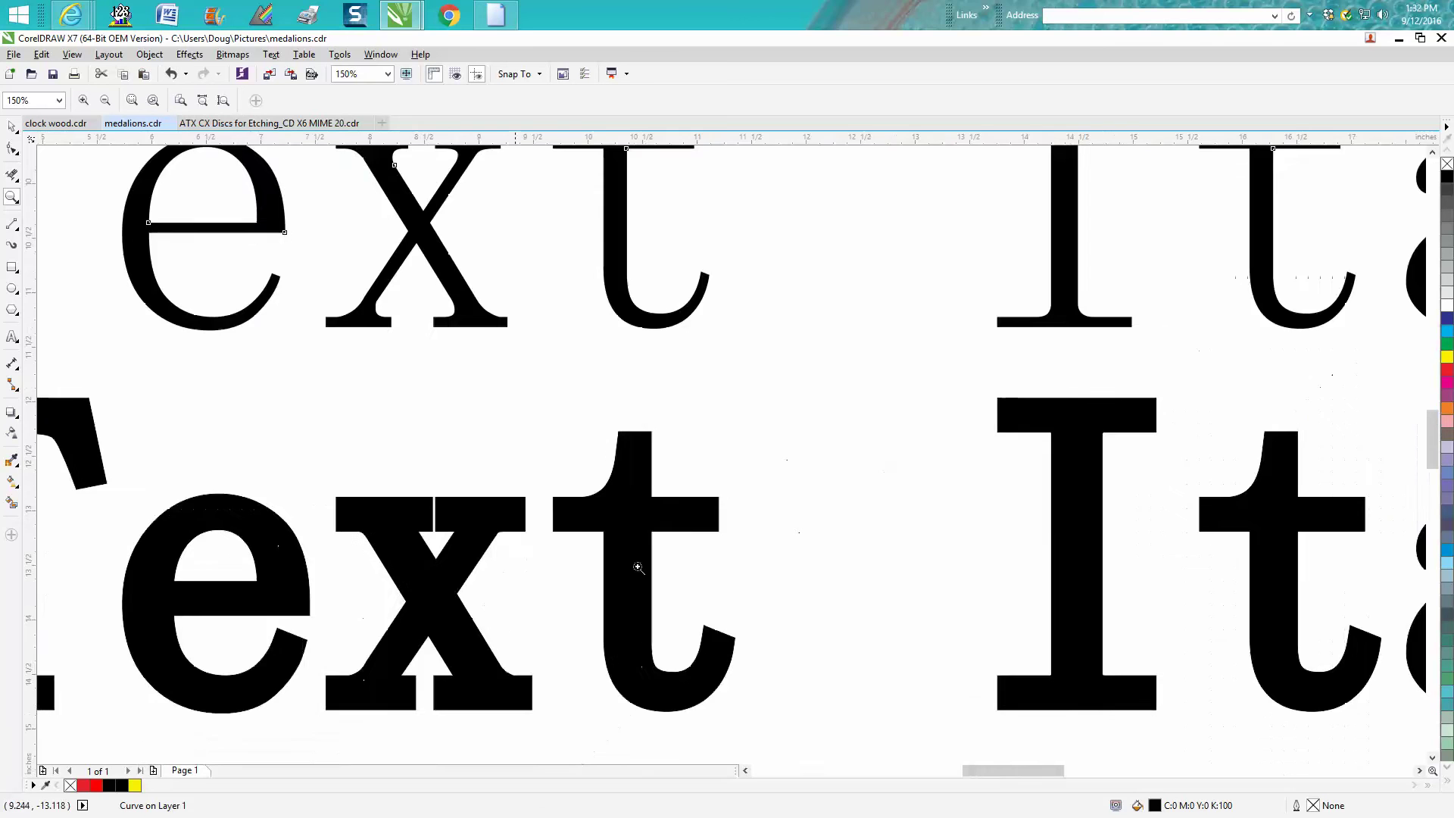
scroll(727, 598, down, 2)
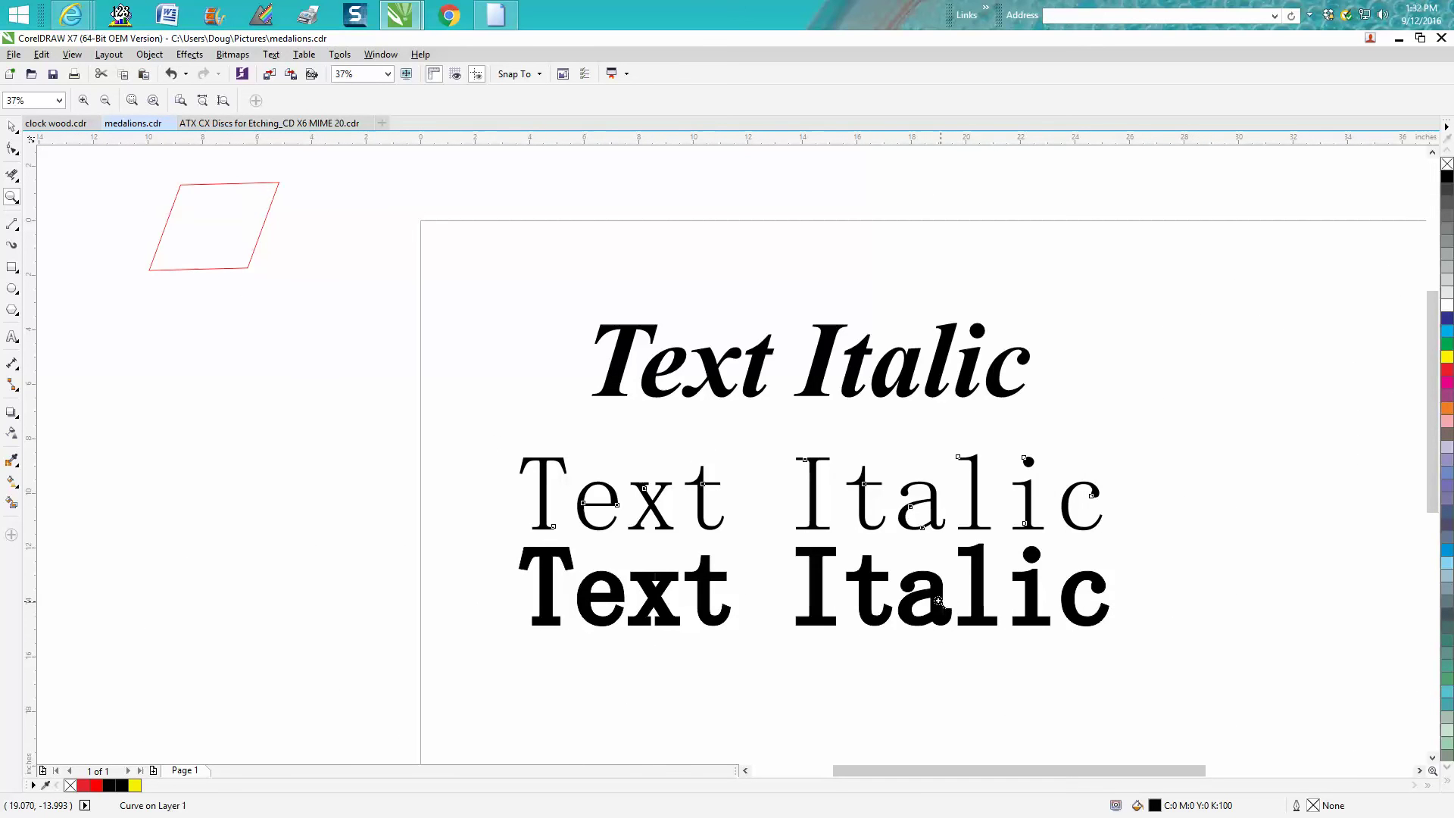
drag(937, 600, 972, 628)
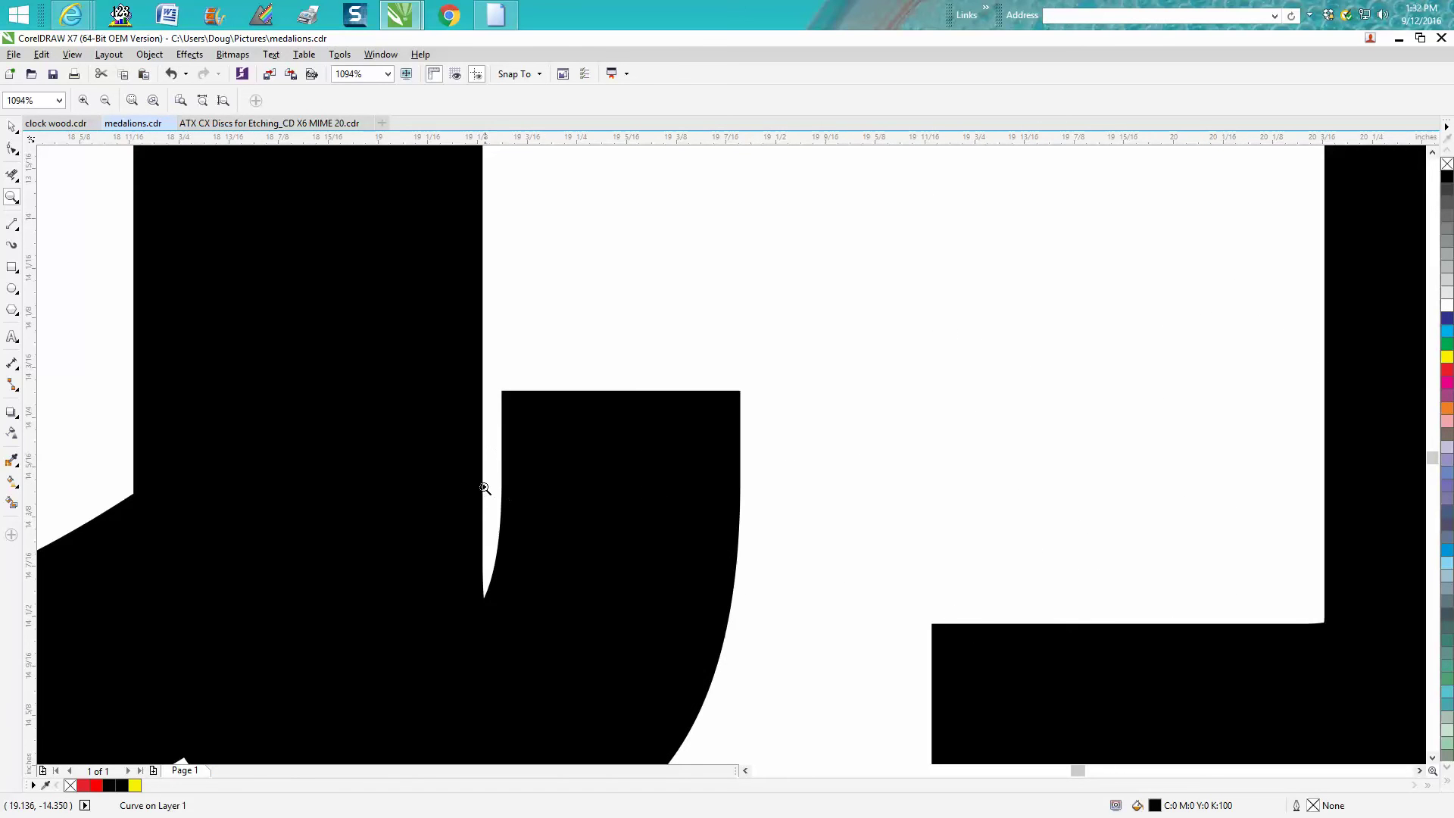
scroll(495, 535, down, 3)
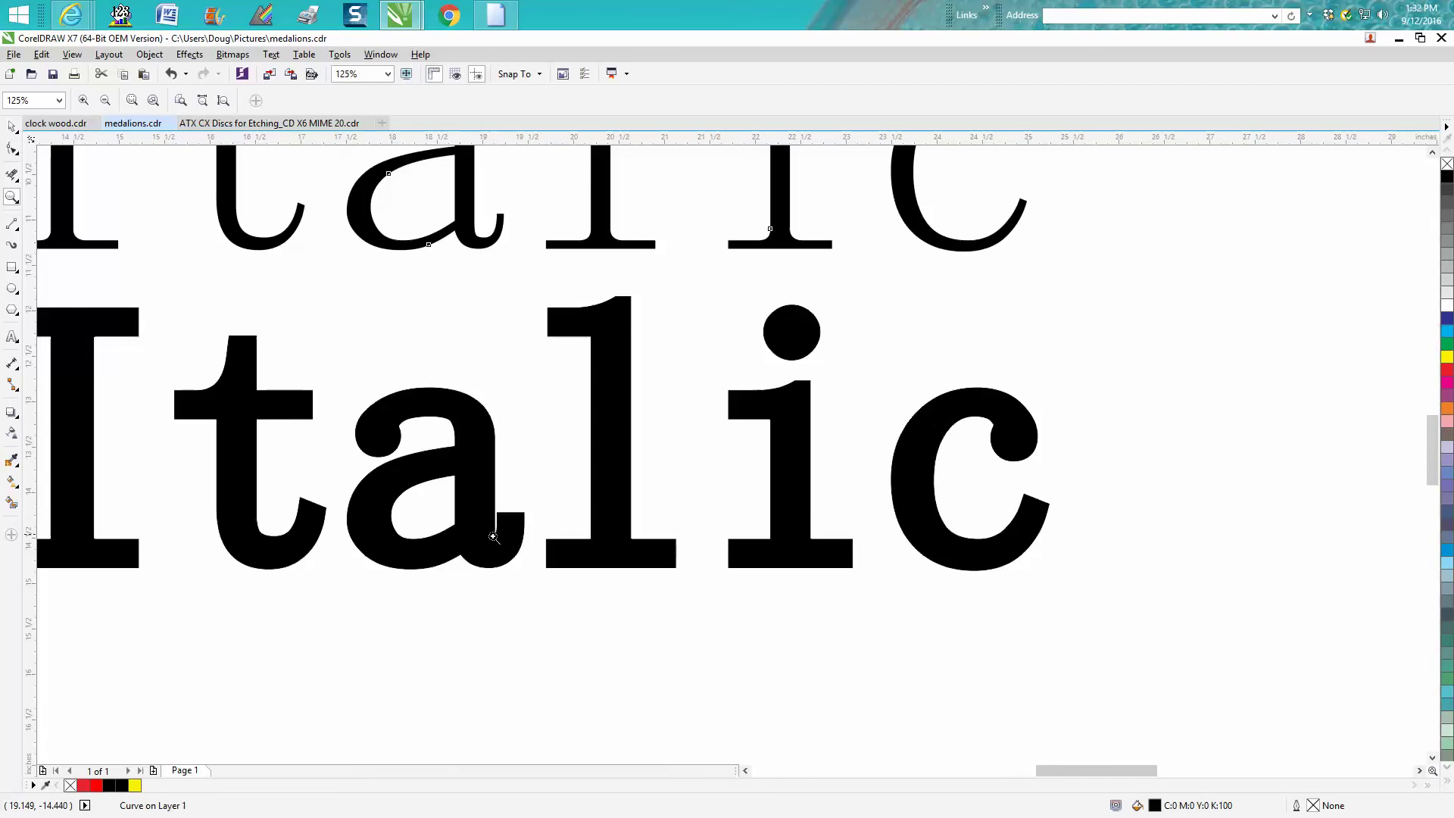
scroll(493, 537, down, 5)
scroll(492, 539, down, 4)
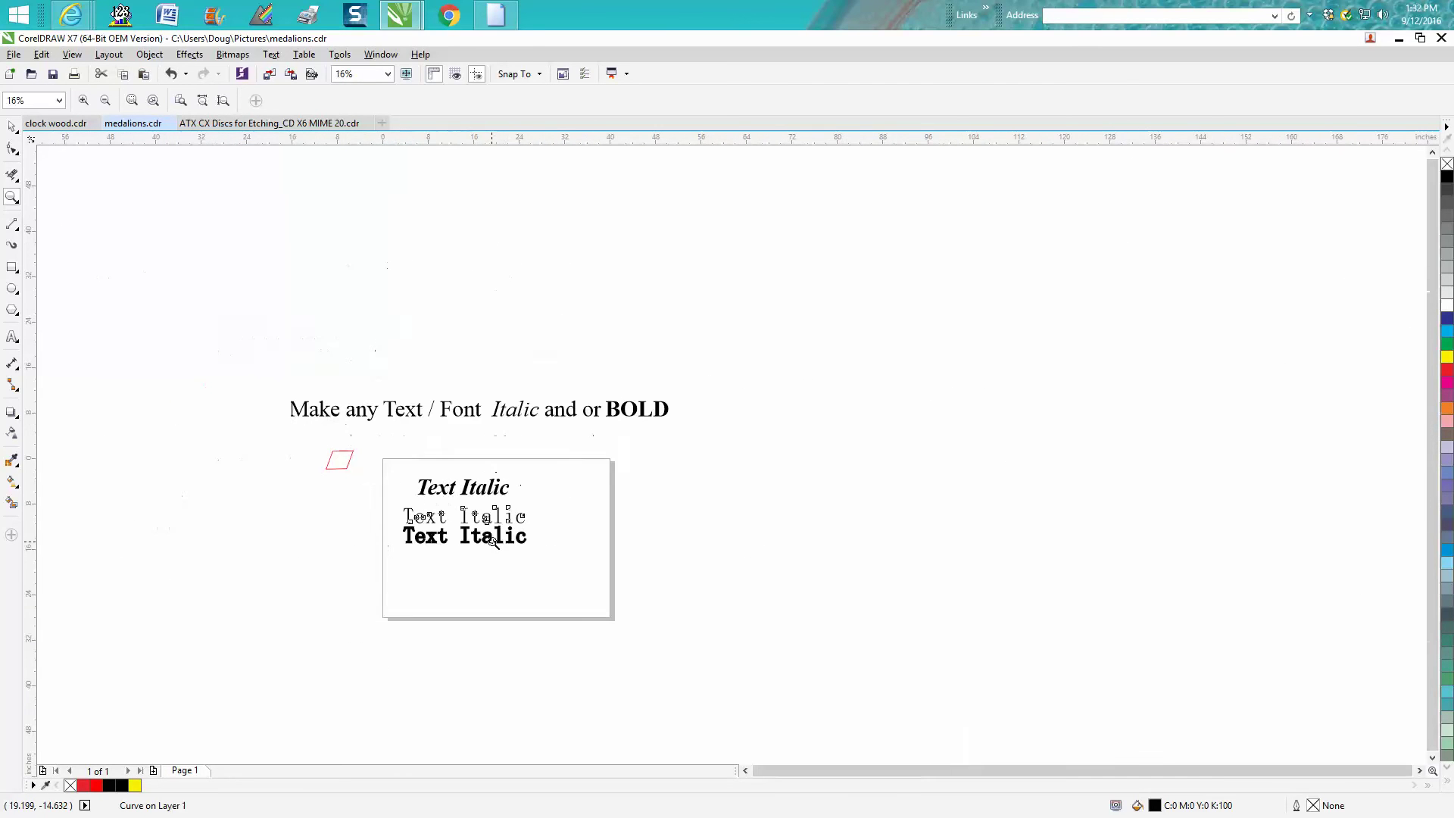
drag(284, 389, 693, 453)
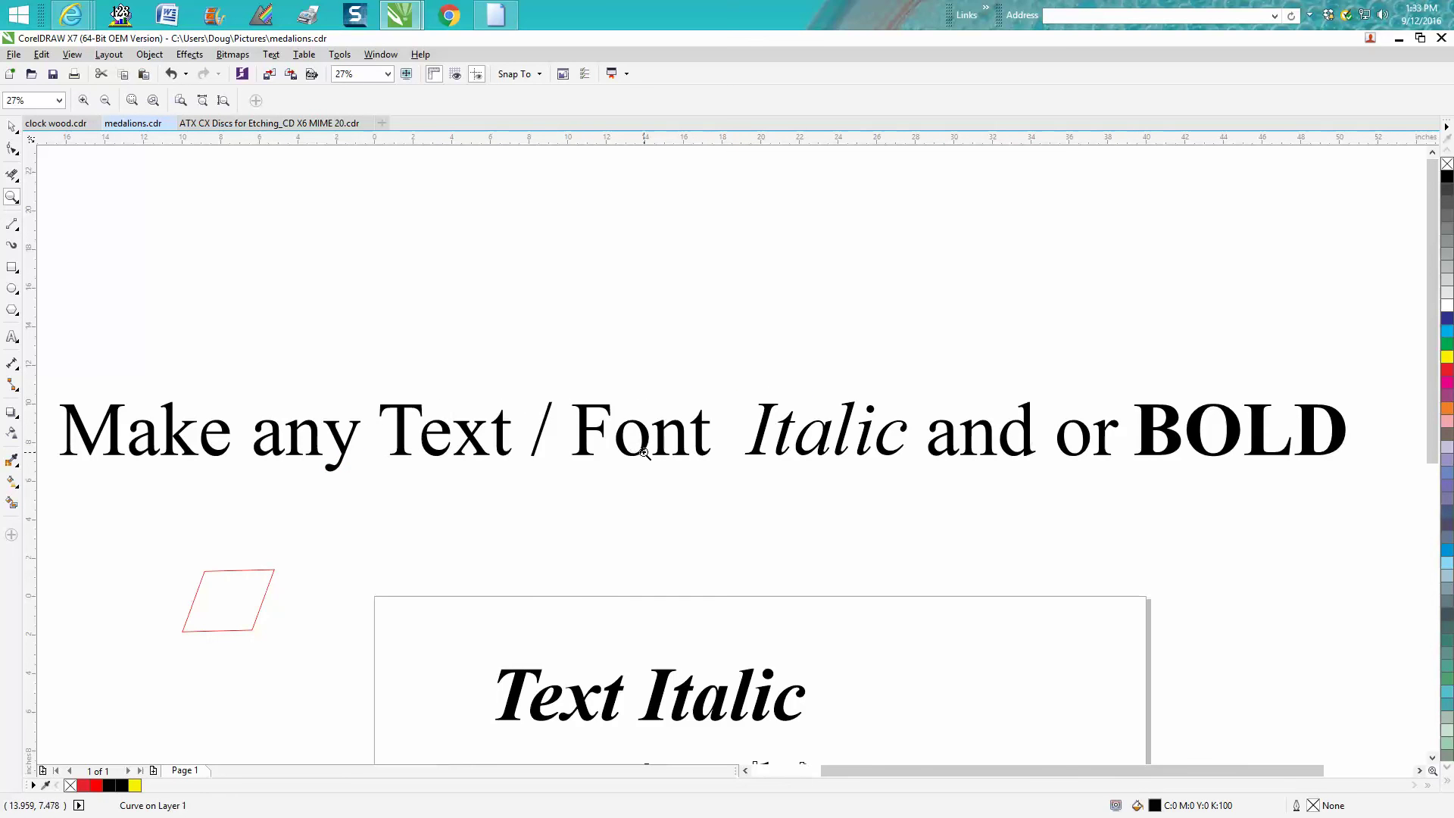